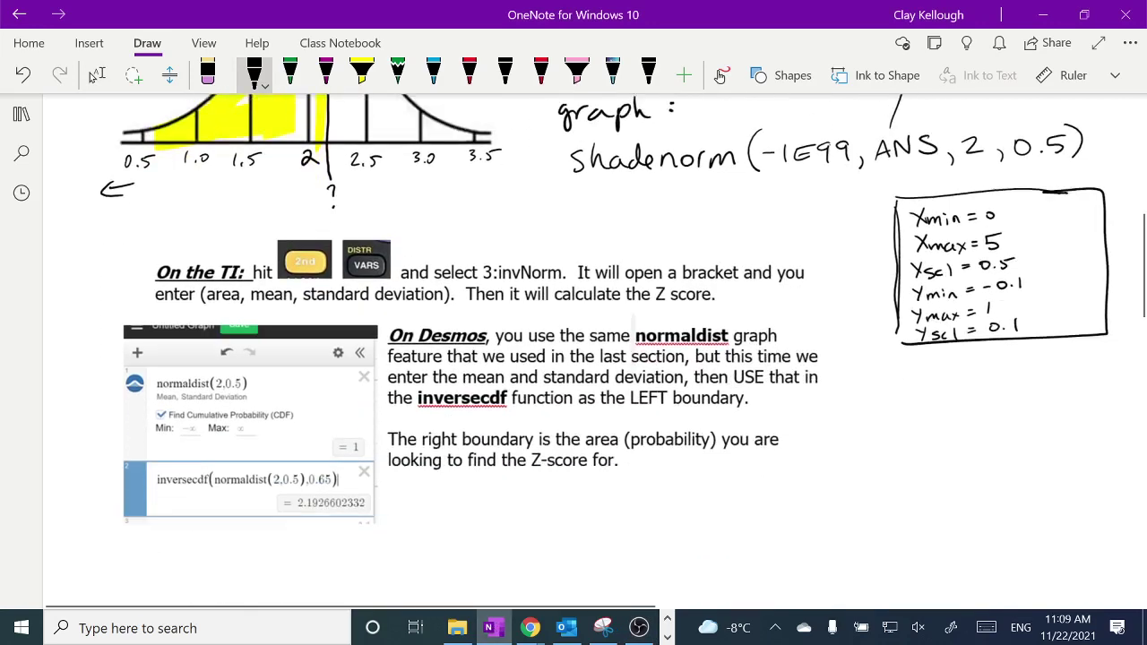
# - Open a blank Desmos graphing calculator in a new Chrome tab
pyautogui.click(95, 76)
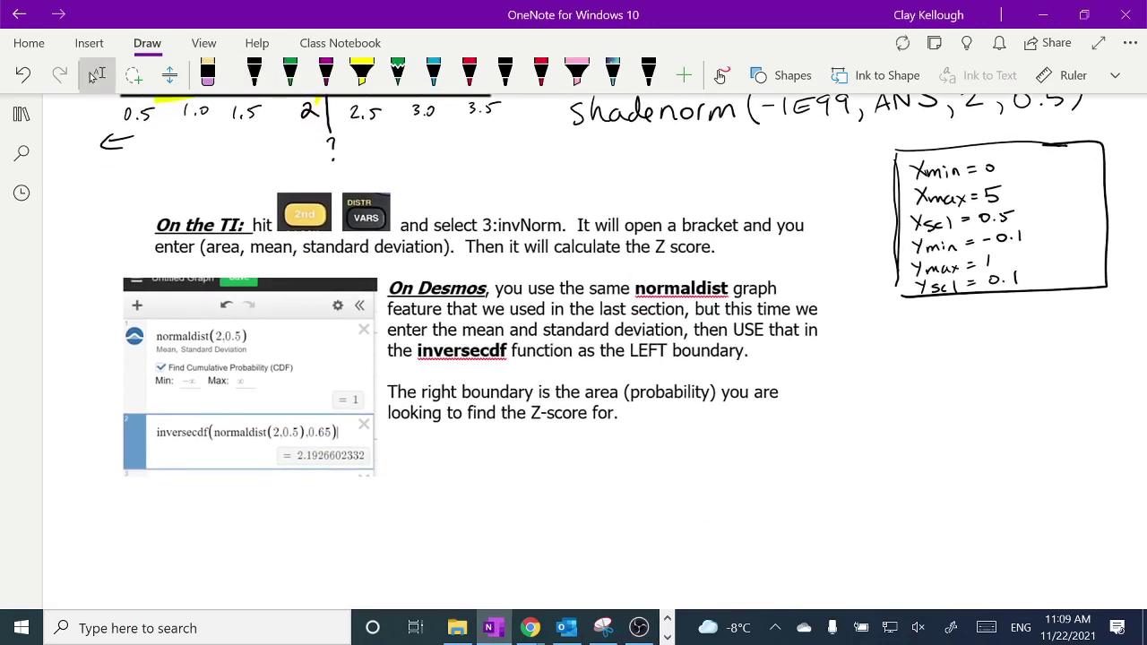
pyautogui.click(529, 627)
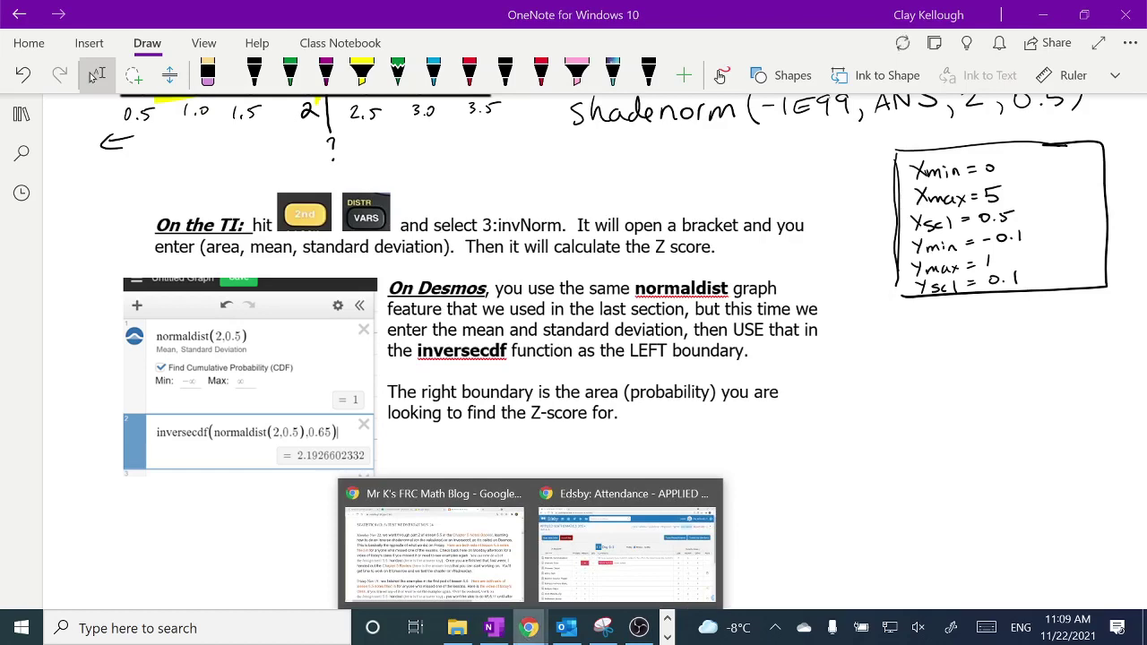
pyautogui.click(435, 546)
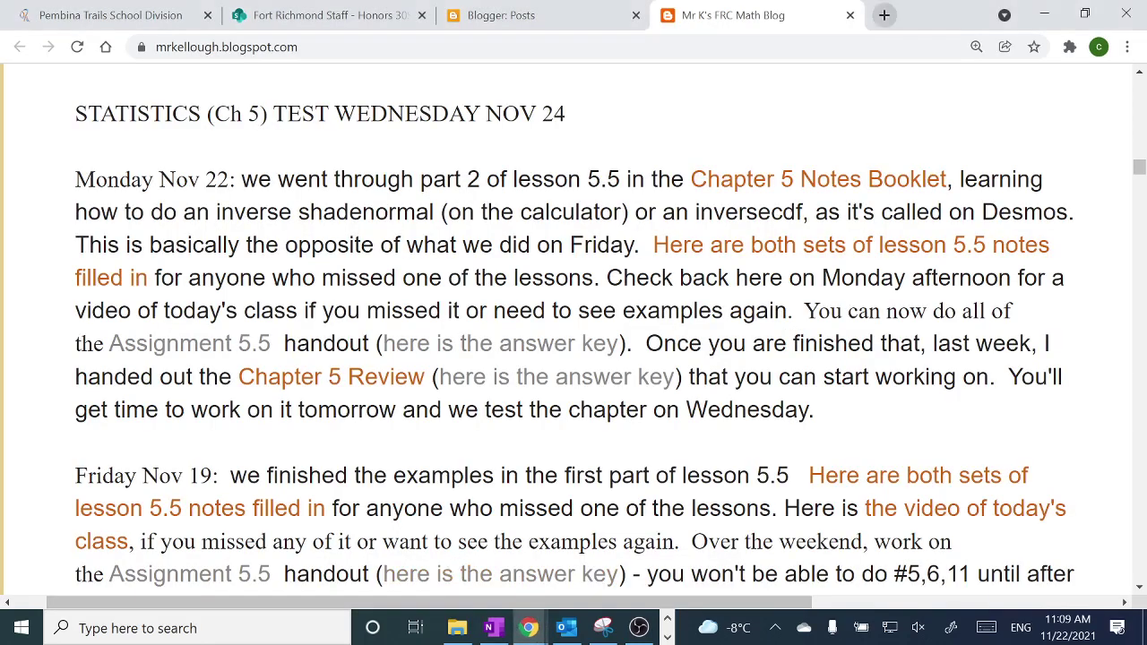
pyautogui.click(885, 15)
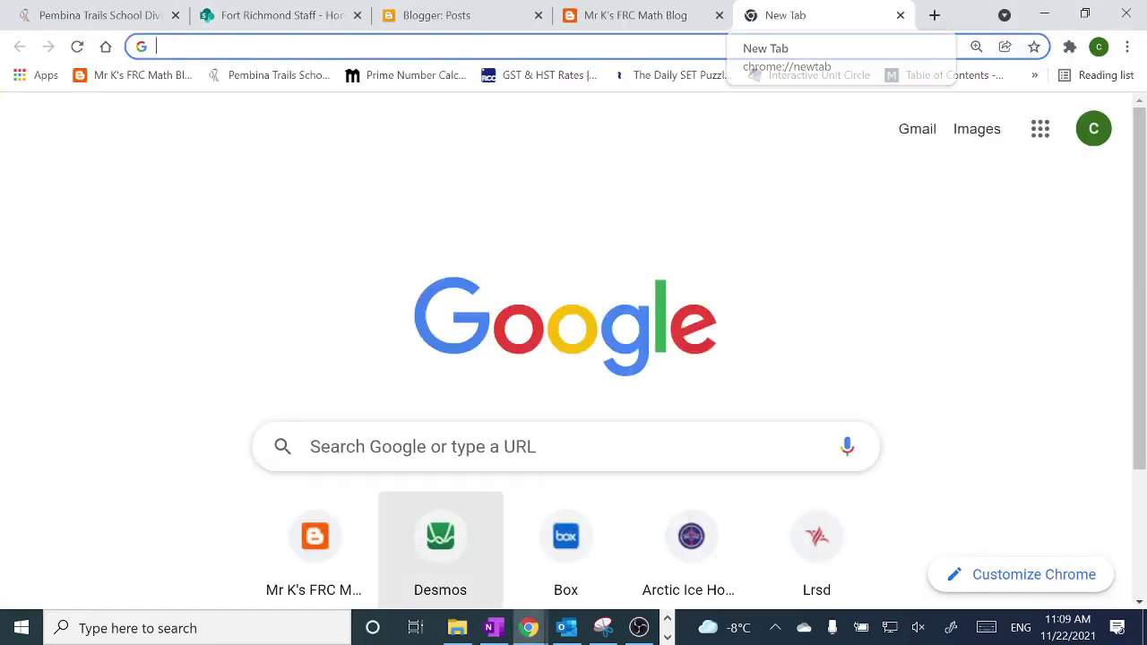
pyautogui.click(440, 537)
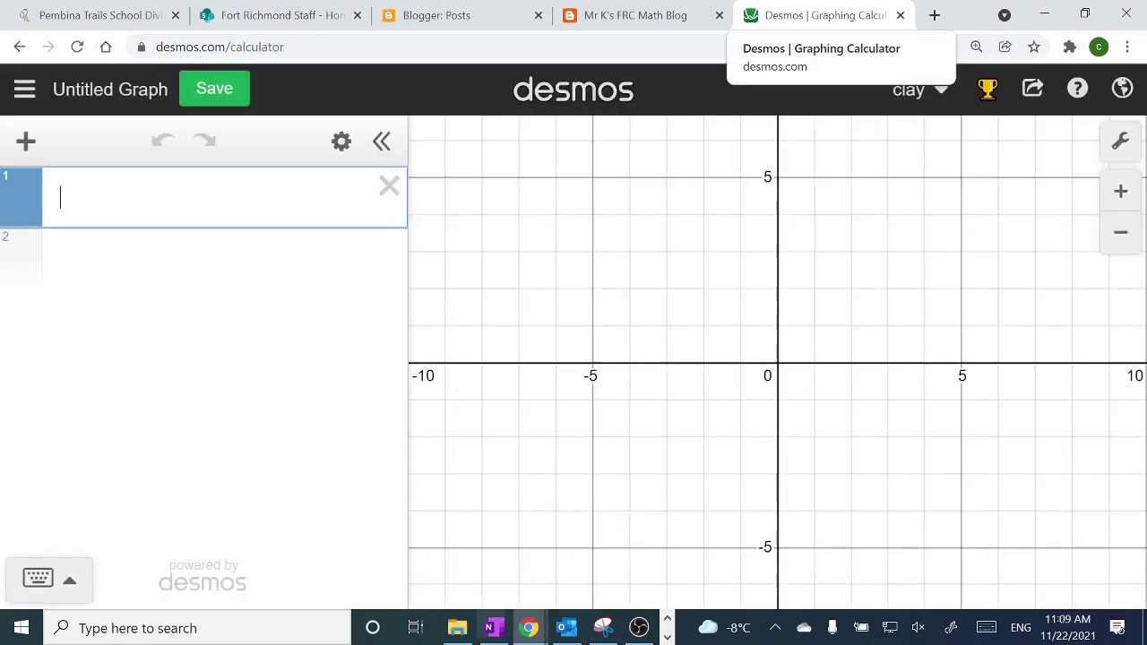
# - Resume black inking on the OneNote page, then bring the Desmos tab back to the front
pyautogui.click(489, 628)
pyautogui.click(254, 75)
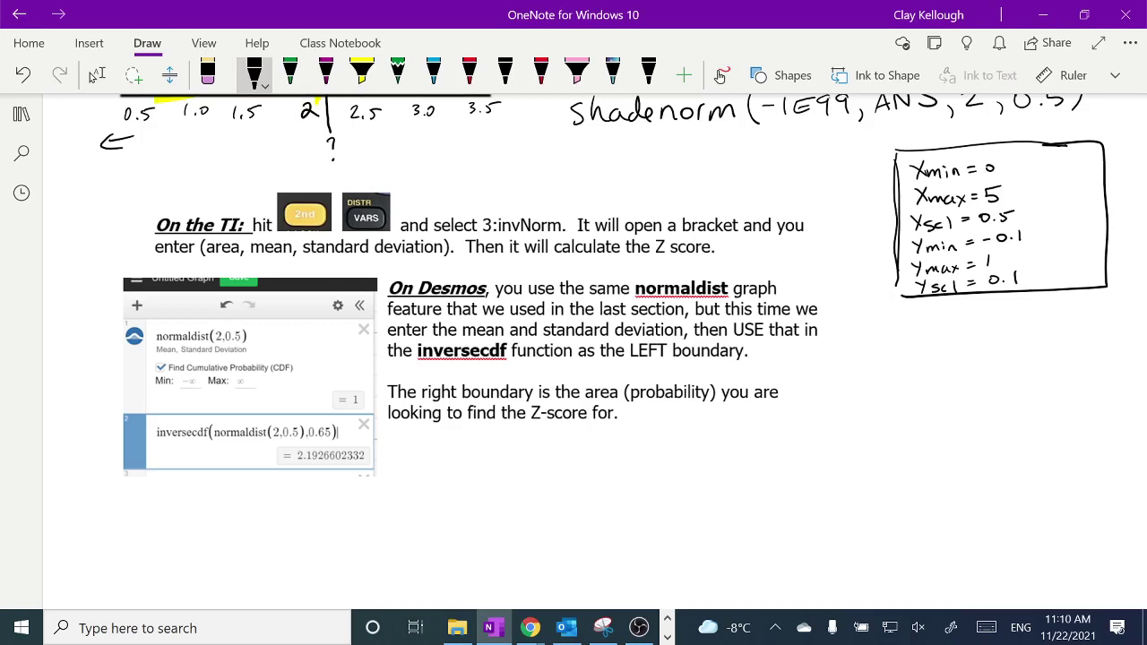
pyautogui.moveTo(530, 628)
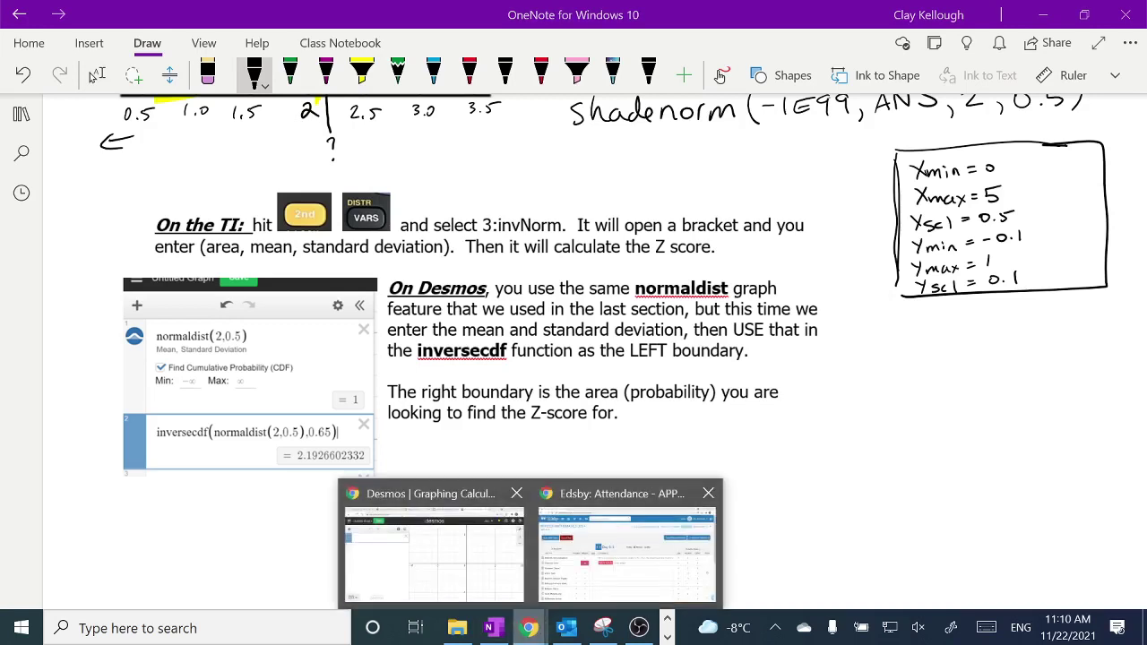
pyautogui.click(435, 550)
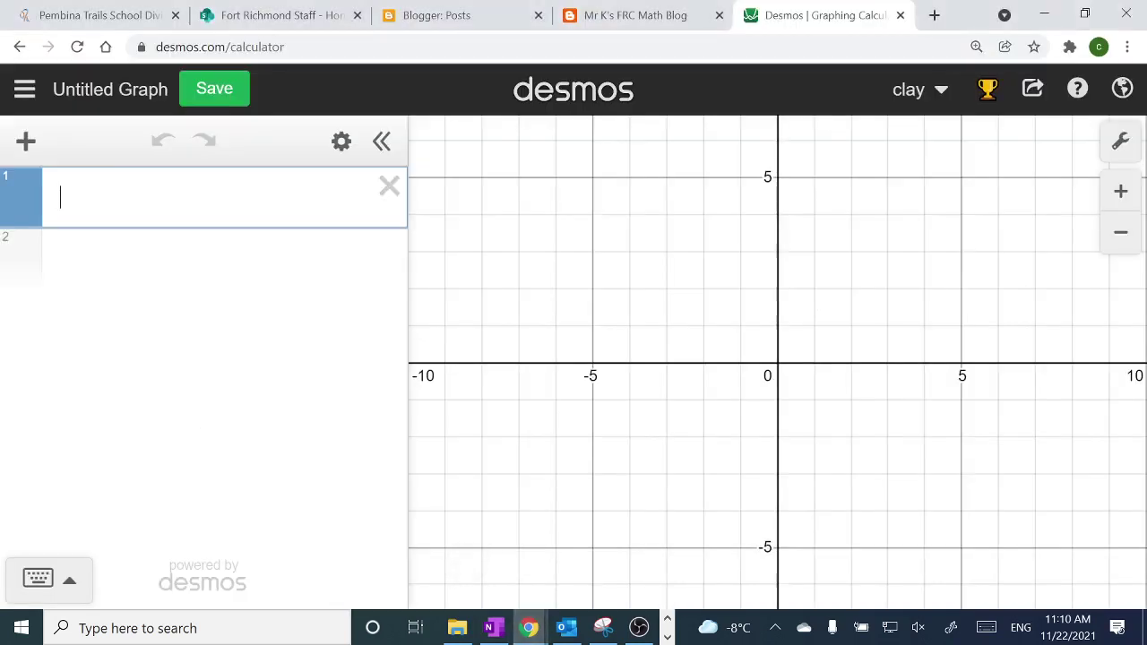
# - Insert normaldist from the keypad's Dist functions as expression 1
pyautogui.click(37, 578)
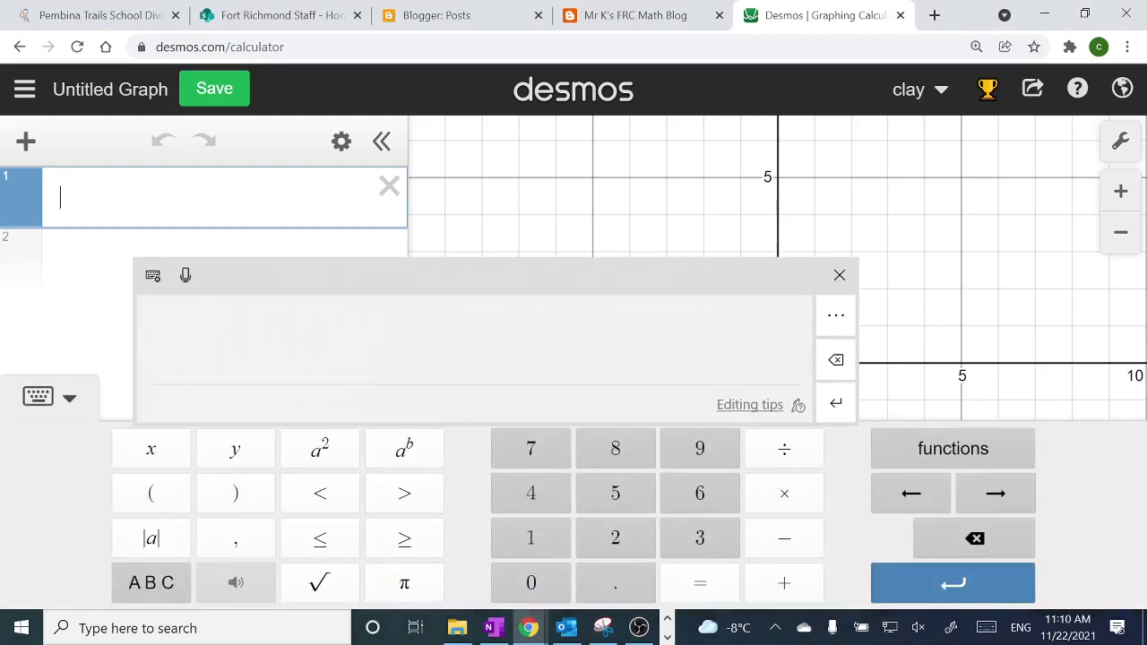
pyautogui.click(840, 274)
pyautogui.click(952, 448)
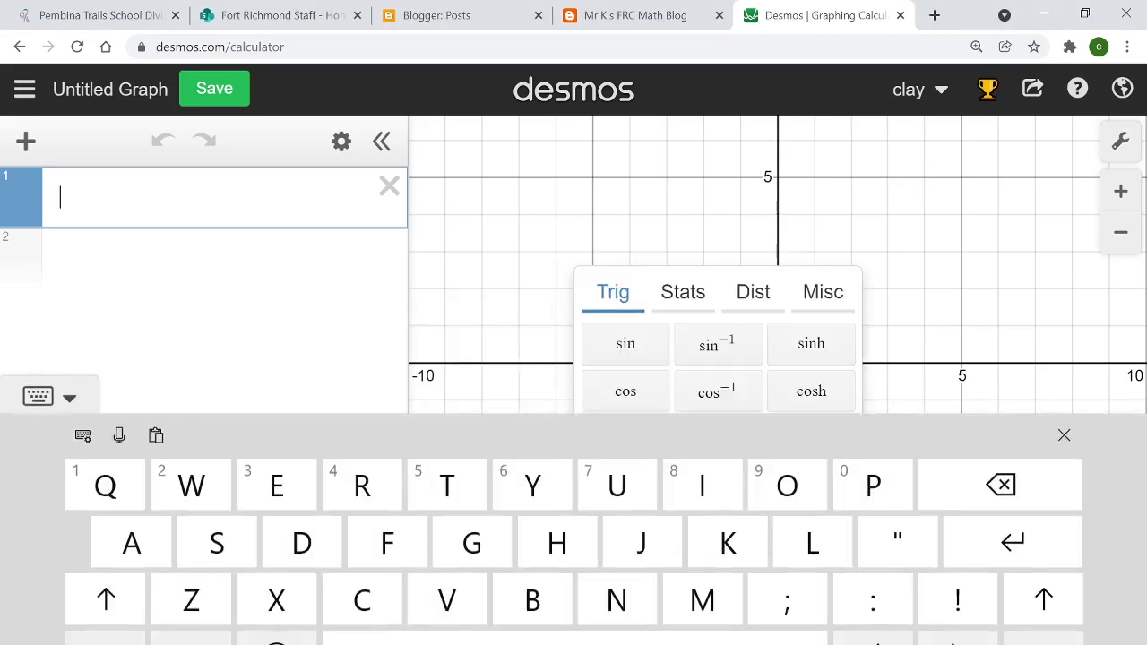
pyautogui.click(1064, 389)
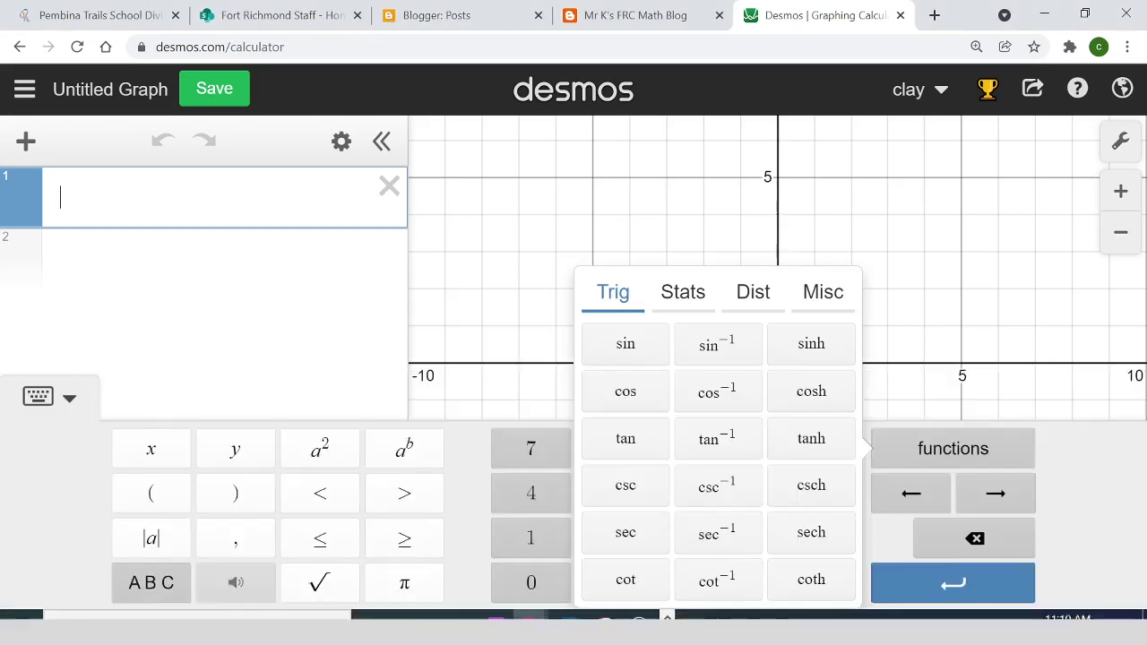
pyautogui.click(753, 292)
pyautogui.click(1063, 390)
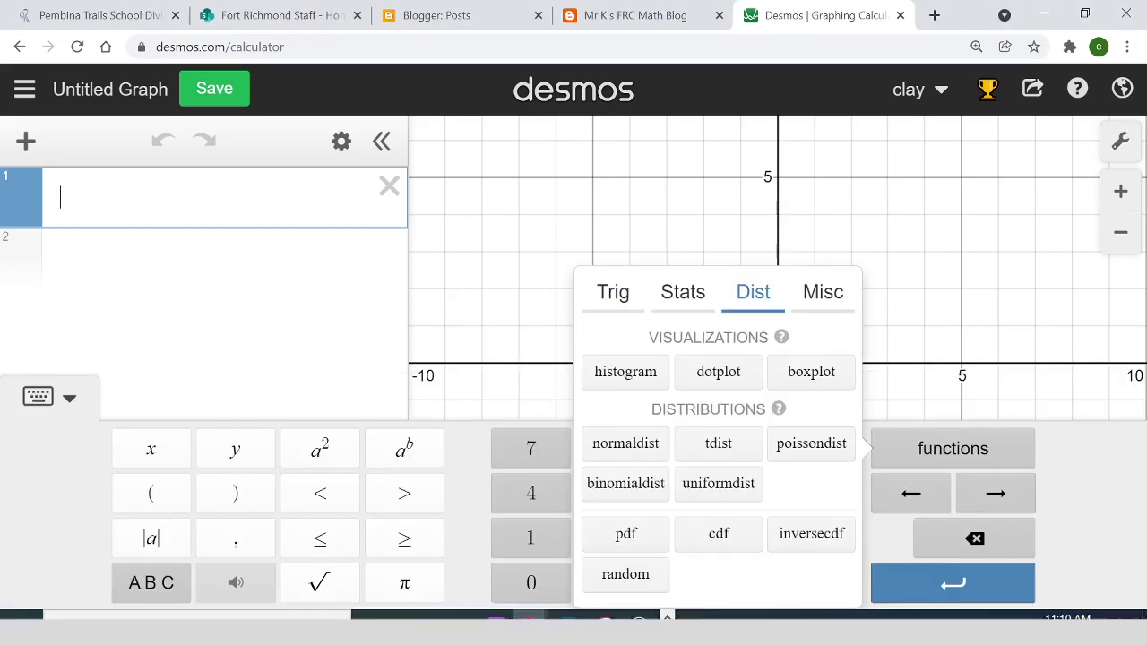
pyautogui.click(622, 440)
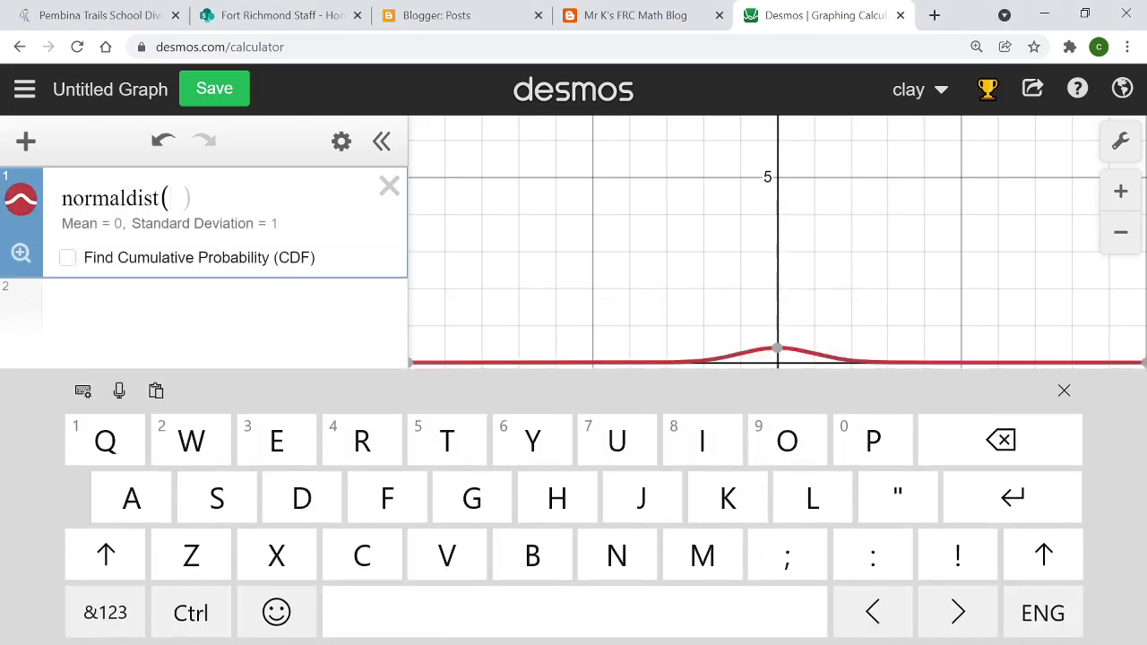
pyautogui.click(1063, 389)
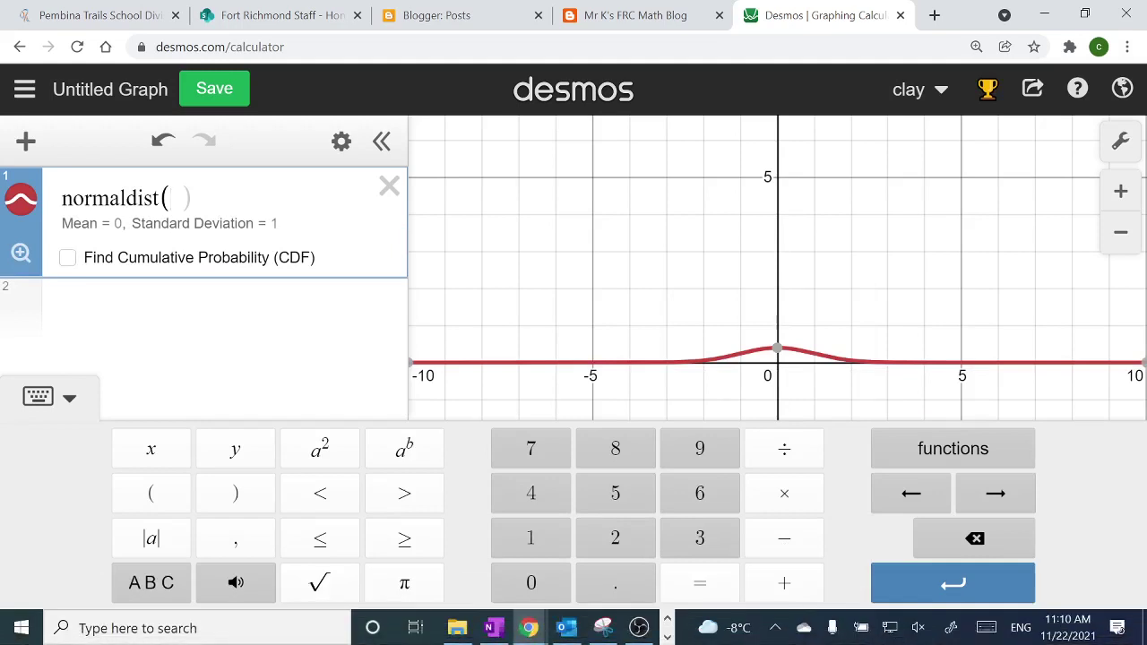
pyautogui.click(21, 253)
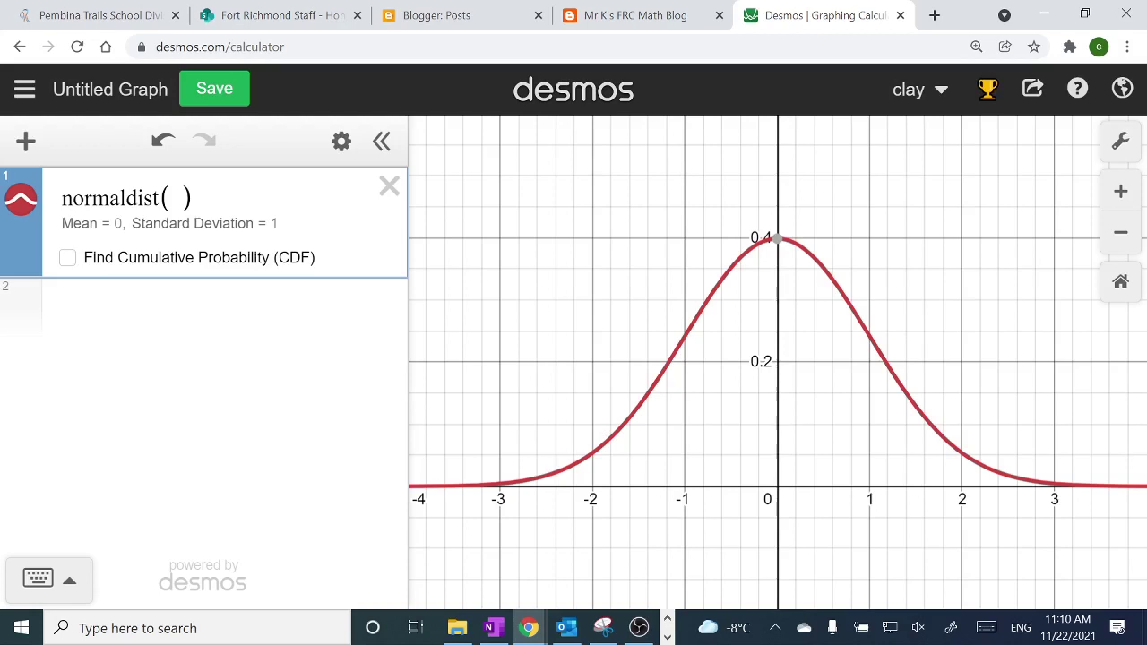
# - Set the normaldist arguments to mean 2 and standard deviation 0.5, and zoom to fit the curve
pyautogui.click(249, 269)
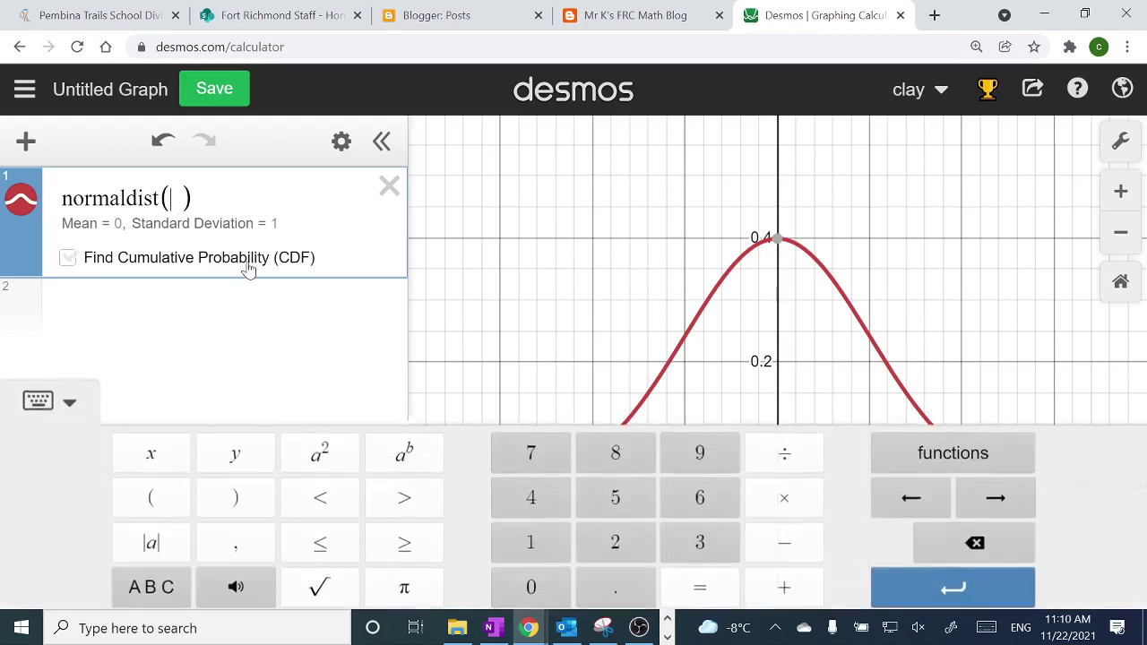
pyautogui.click(617, 548)
pyautogui.click(245, 544)
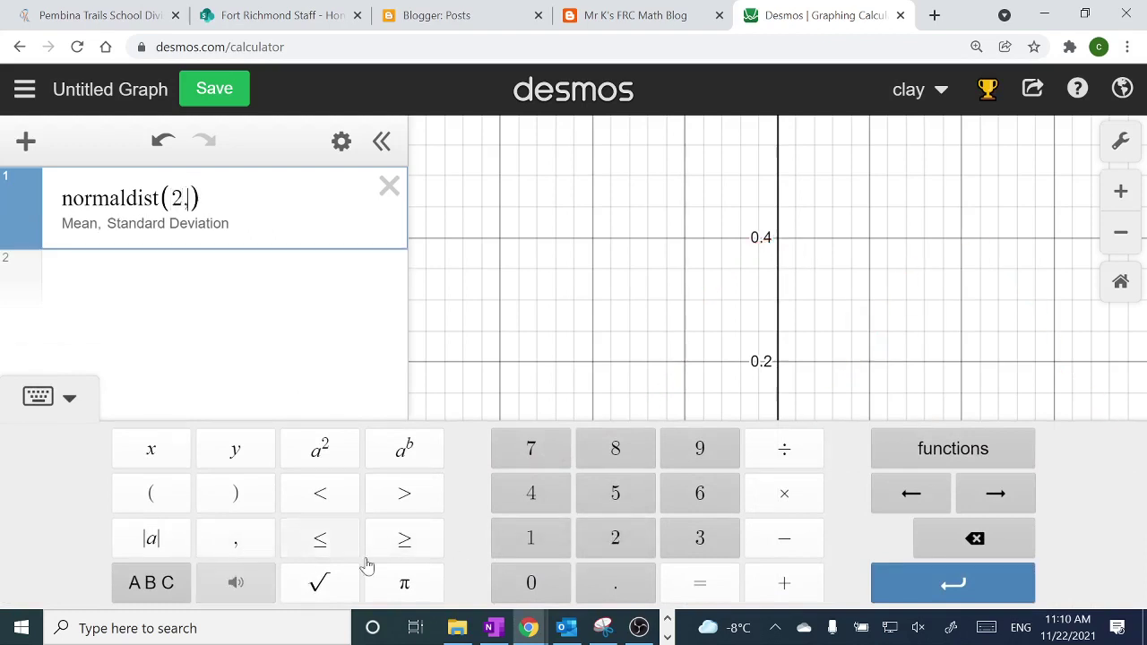
pyautogui.click(526, 583)
pyautogui.click(620, 586)
pyautogui.click(614, 493)
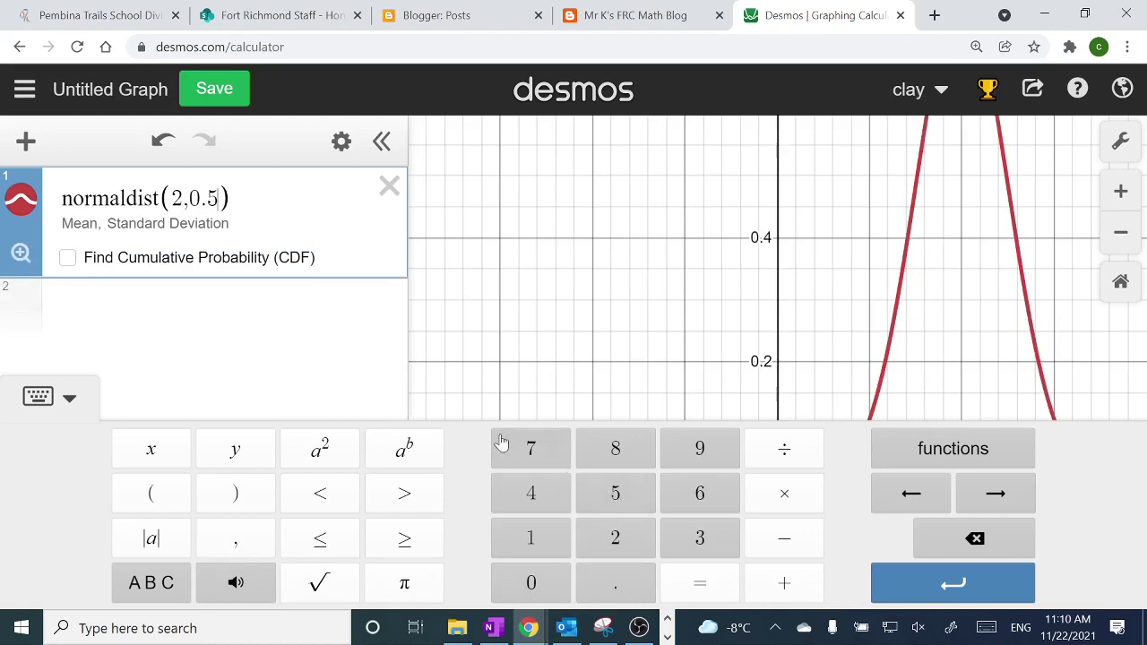
pyautogui.click(20, 257)
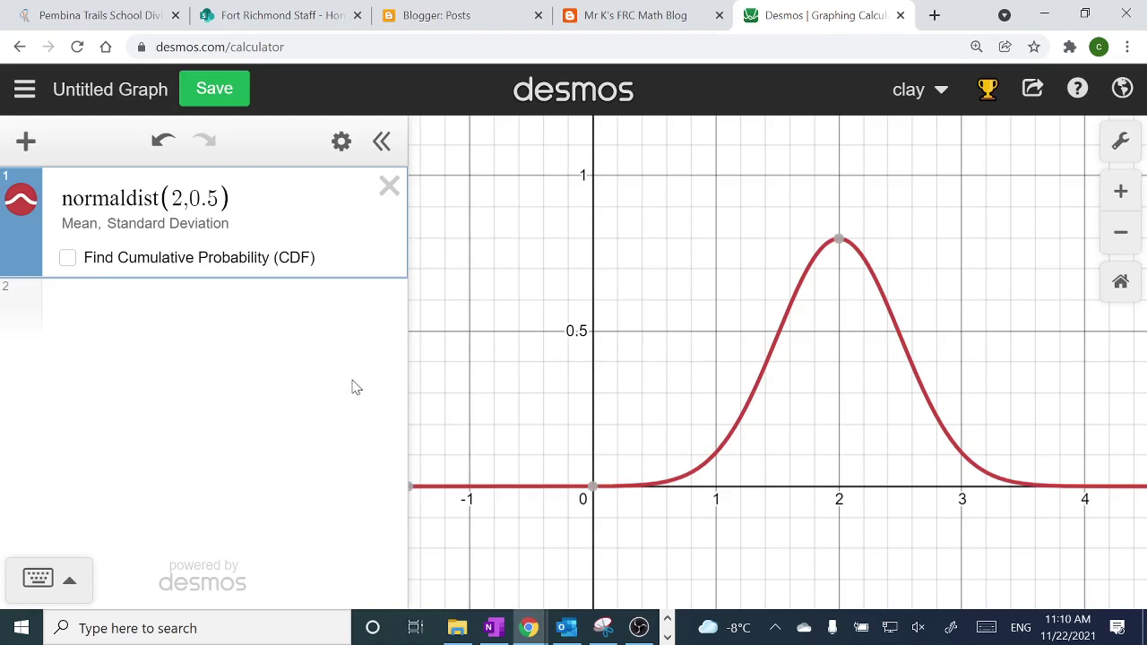
# - Enable Find Cumulative Probability (CDF) and try Max bounds of 2.1, then 2.2
pyautogui.click(68, 259)
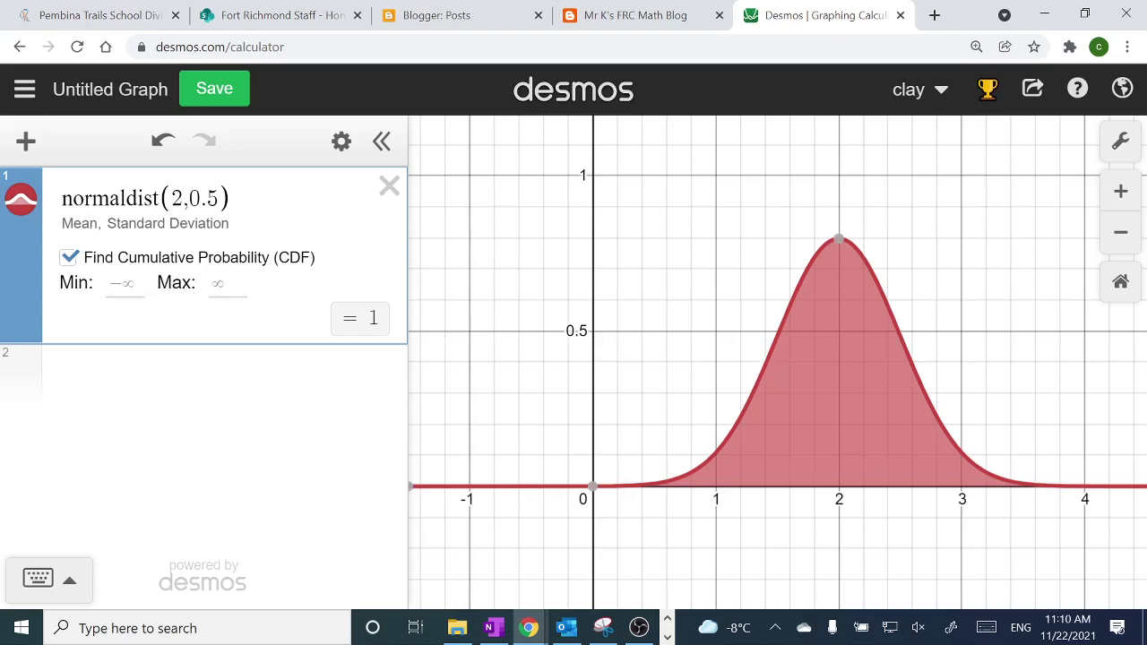
pyautogui.click(391, 339)
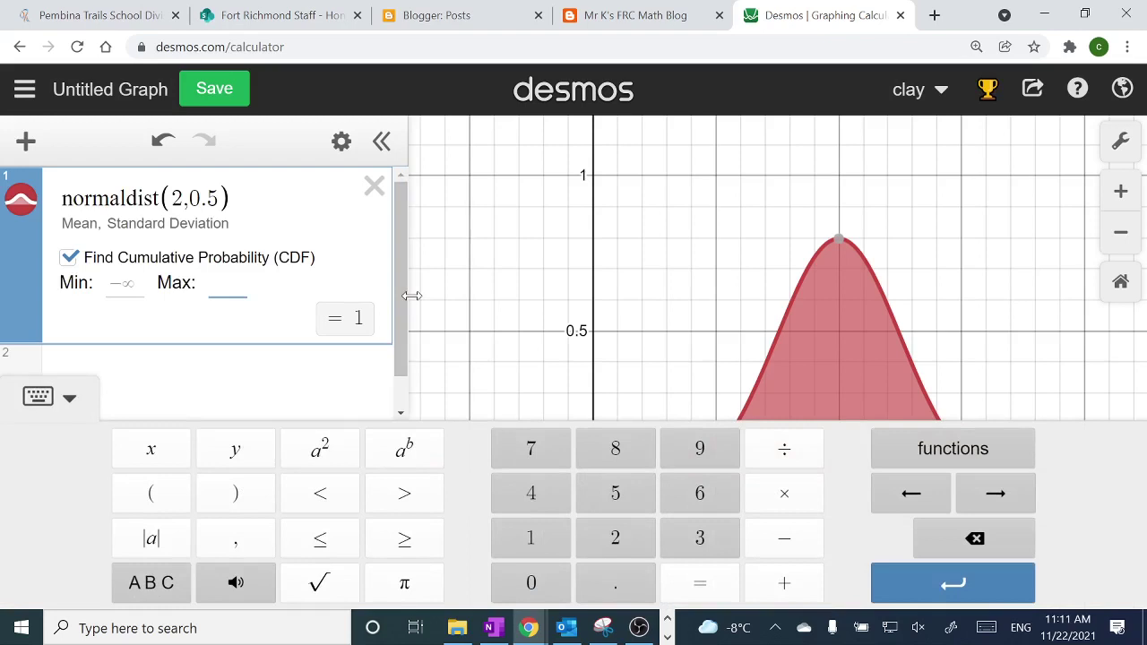
pyautogui.write('2')
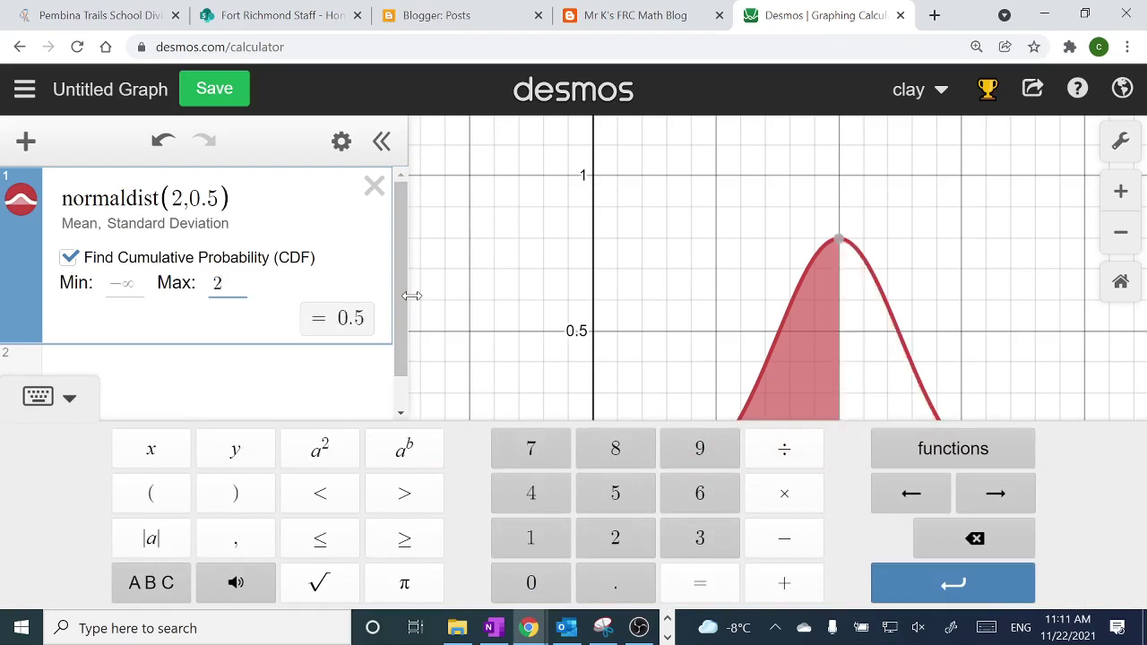
pyautogui.write('.1')
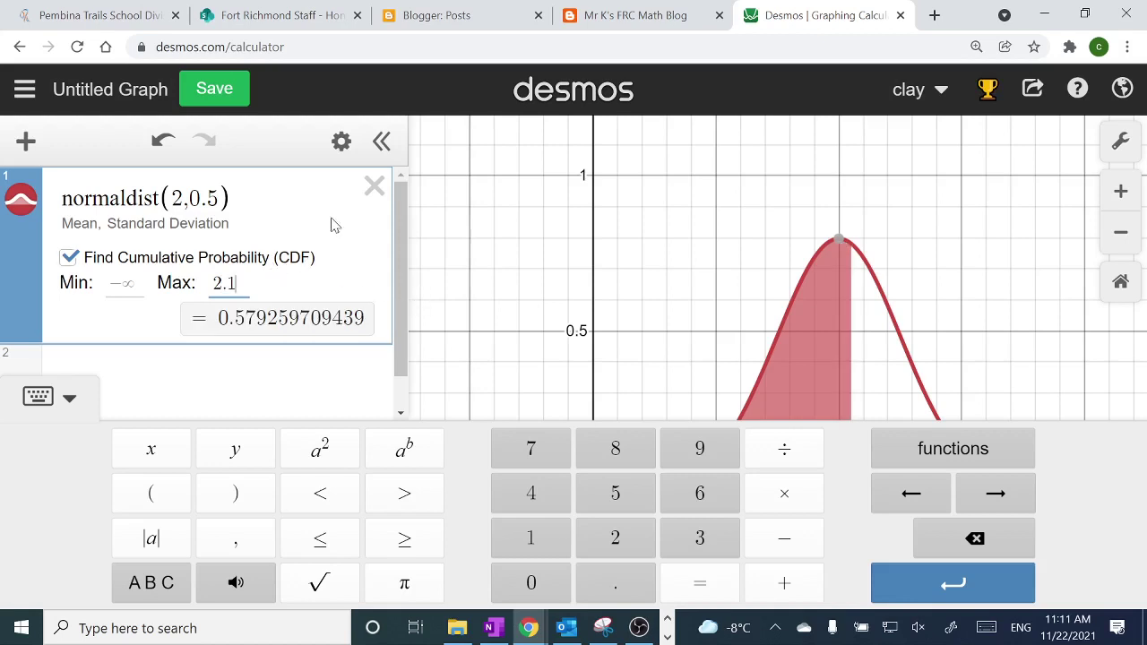
pyautogui.press('BackSpace')
pyautogui.write('2')
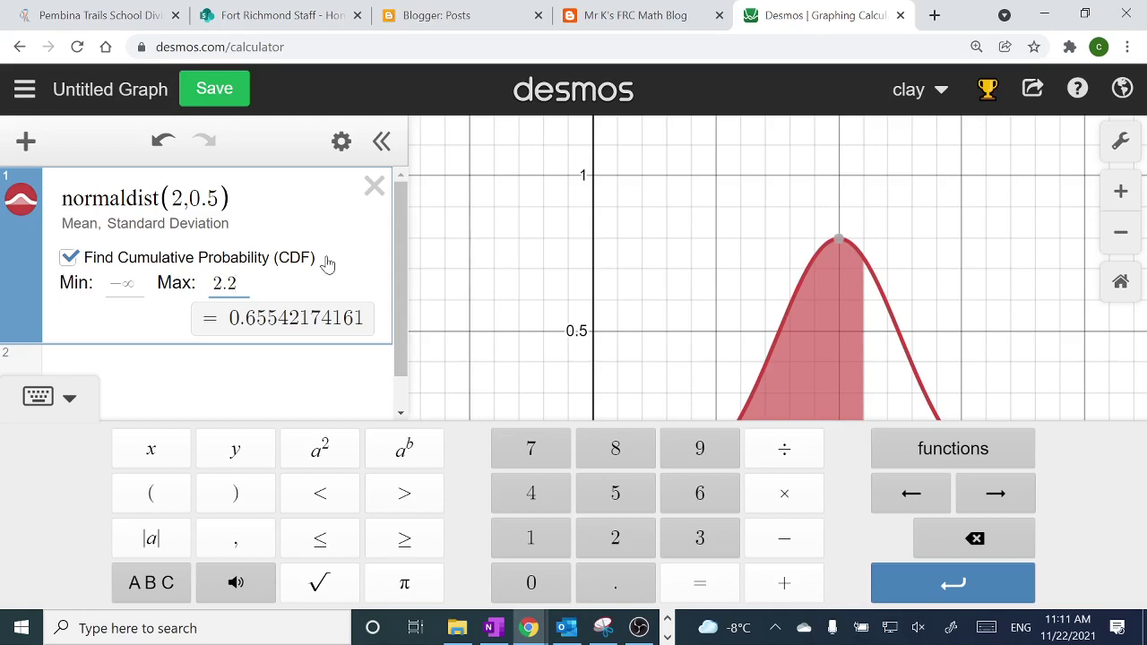
# - Trim the Max bound back to 2, then clear it so the whole curve is shaded
pyautogui.click(267, 277)
pyautogui.click(266, 274)
pyautogui.press('BackSpace')
pyautogui.press('BackSpace')
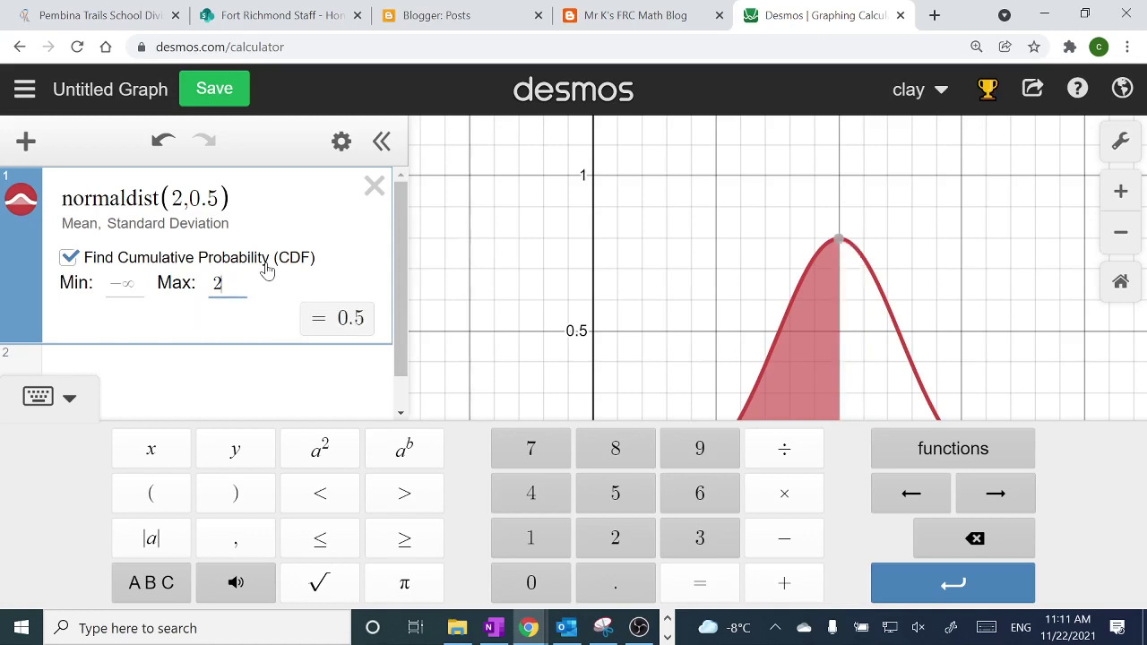
pyautogui.press('BackSpace')
pyautogui.press('Up')
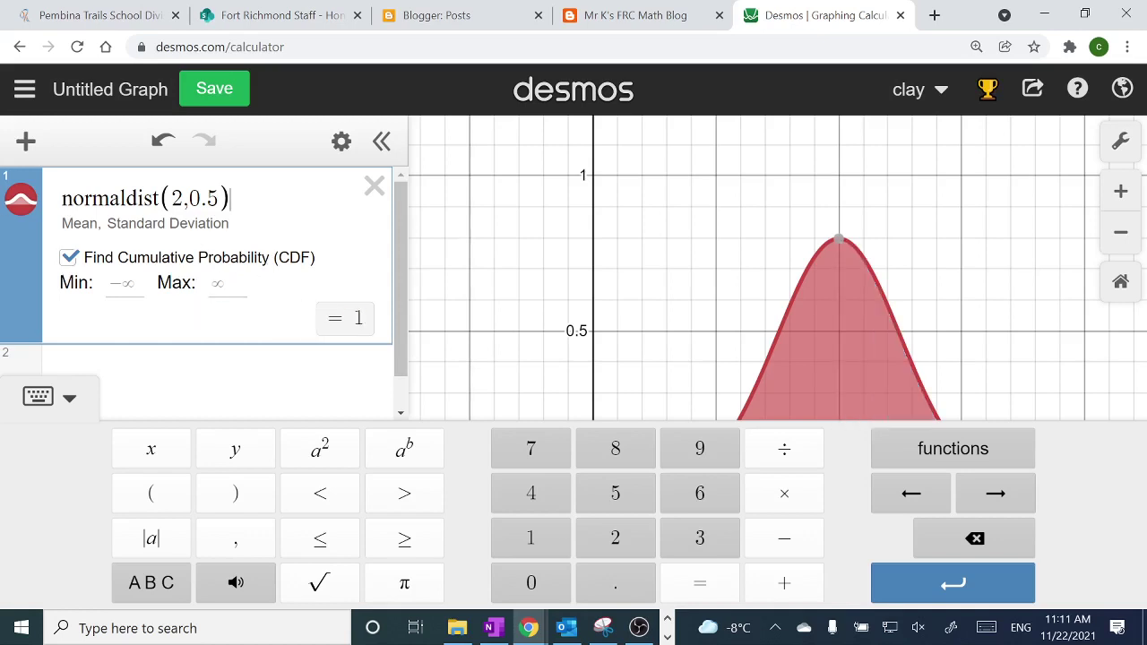
# - Start expression 2 with an empty inversecdf( ) from the keypad's Dist functions
pyautogui.click(71, 401)
pyautogui.click(56, 385)
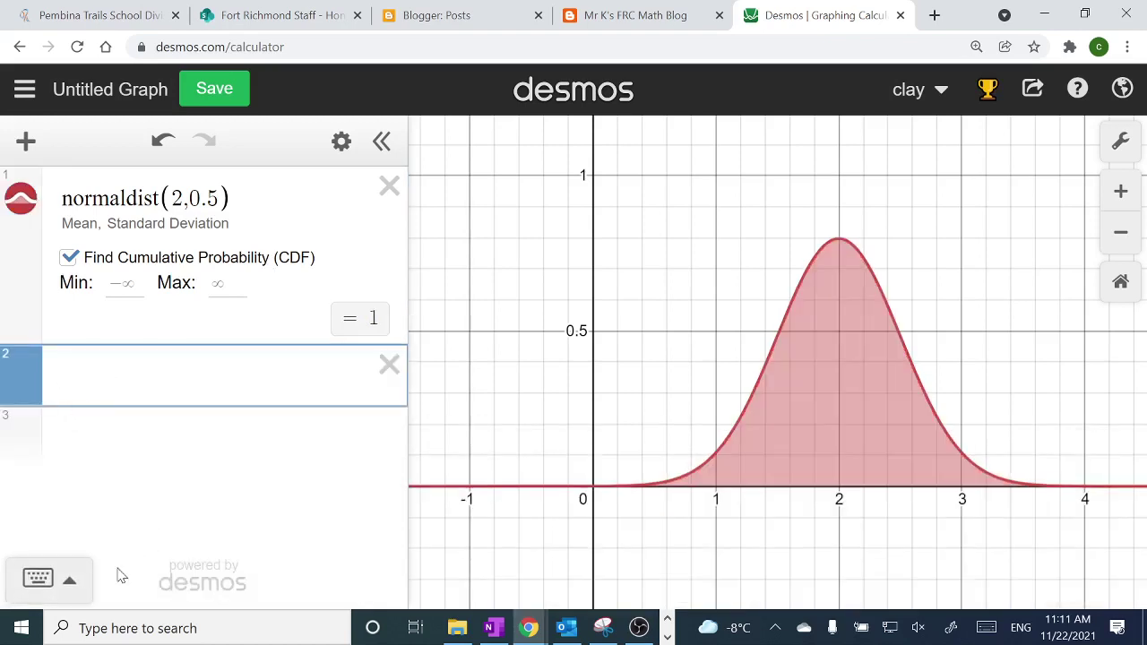
pyautogui.click(67, 581)
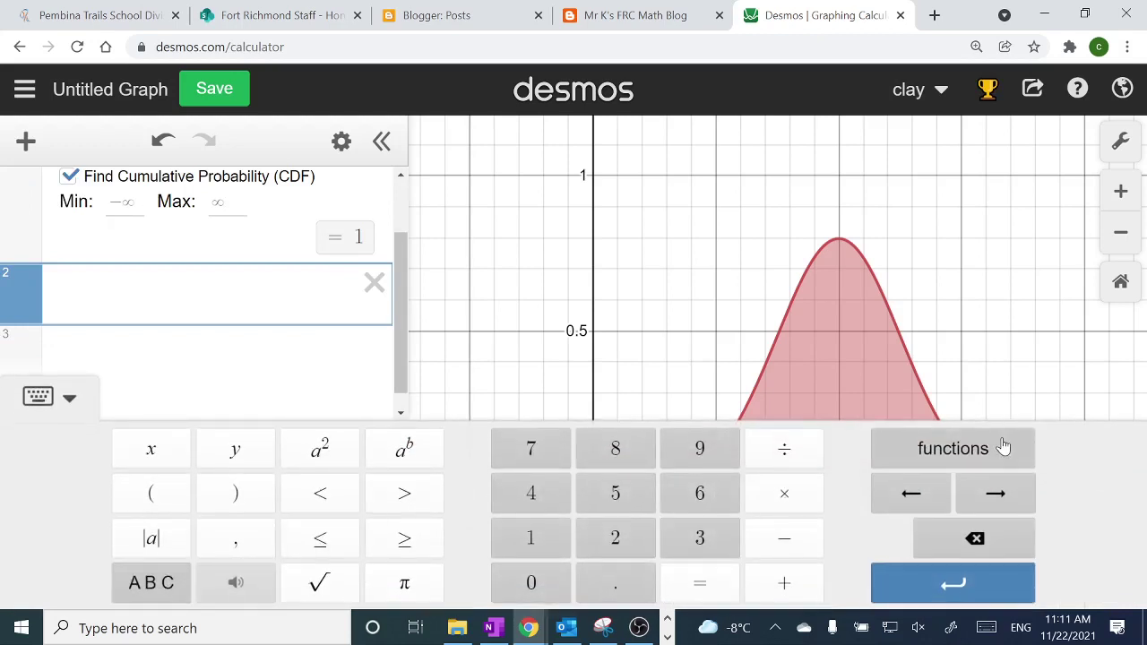
pyautogui.click(1002, 447)
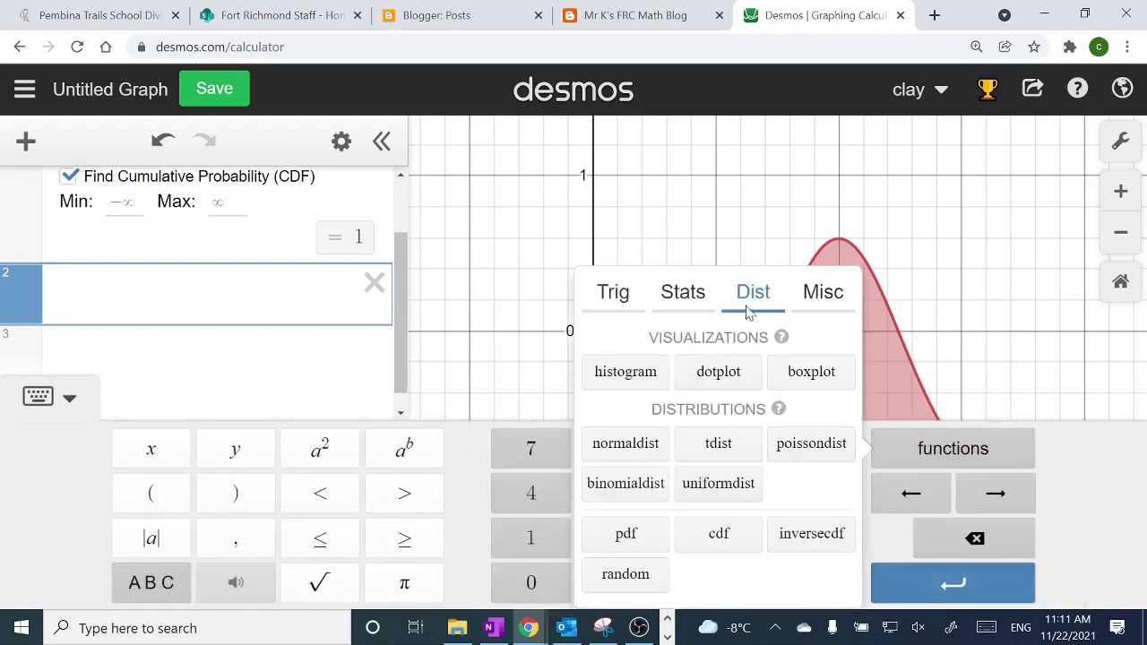
pyautogui.click(810, 534)
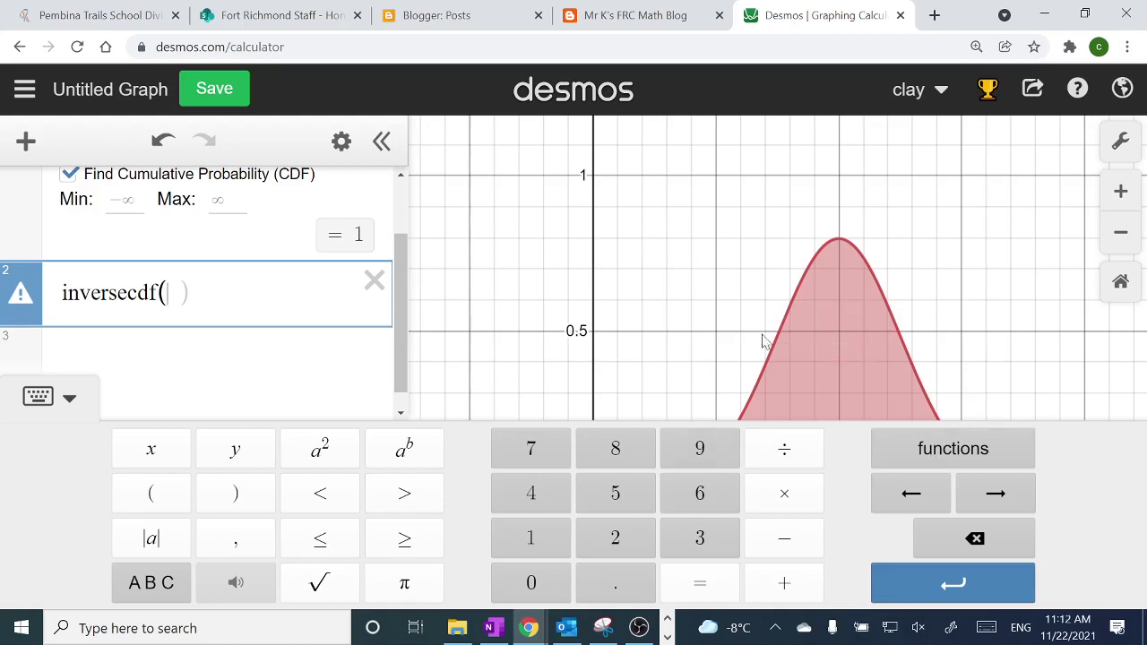
# - Copy normaldist(2,0.5) from line 1 and paste it inside the inversecdf parentheses
pyautogui.click(857, 352)
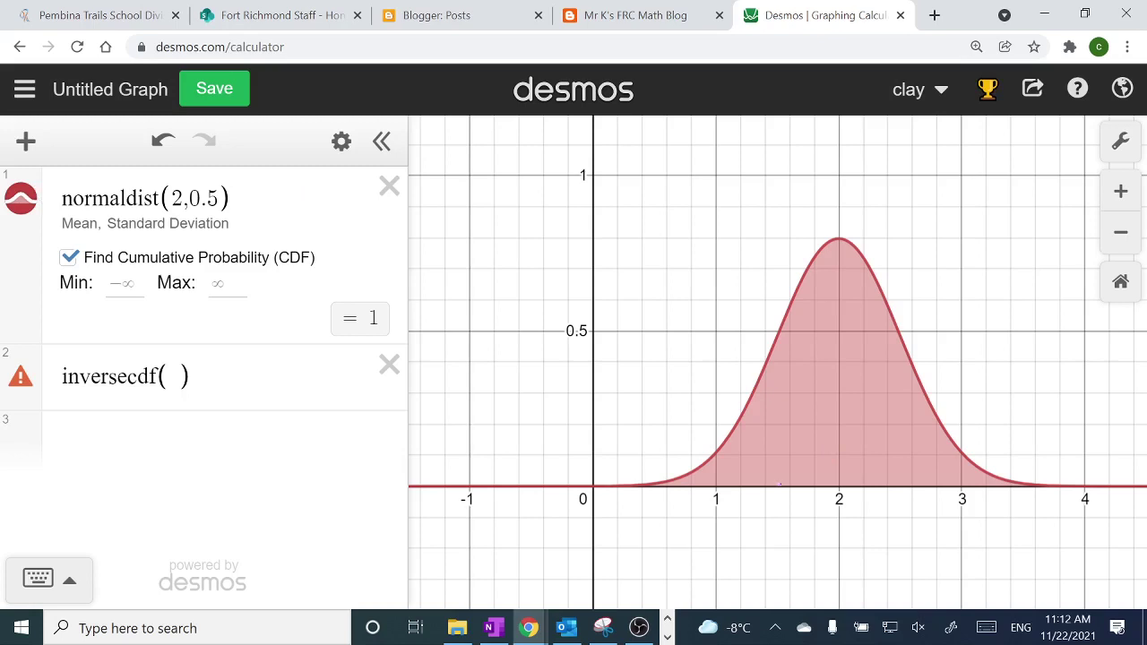
pyautogui.moveTo(62, 198); pyautogui.dragTo(228, 198)
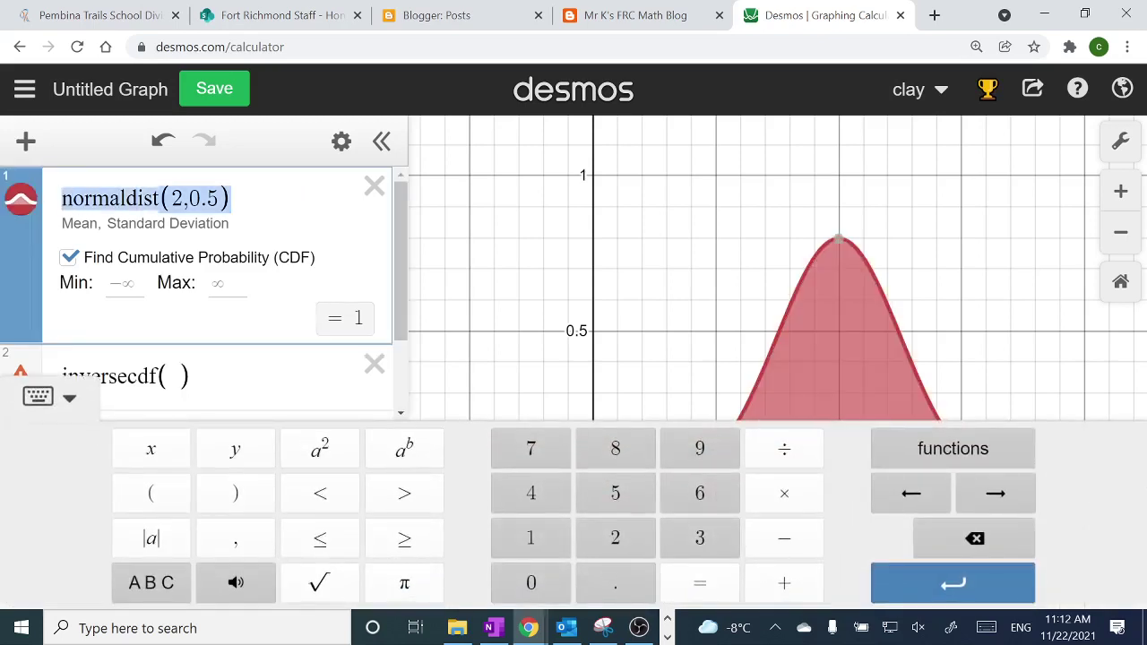
pyautogui.rightClick(271, 169)
pyautogui.press('Escape')
pyautogui.moveTo(62, 198); pyautogui.dragTo(229, 198)
pyautogui.hotkey('ctrl', 'c')
pyautogui.click(171, 383)
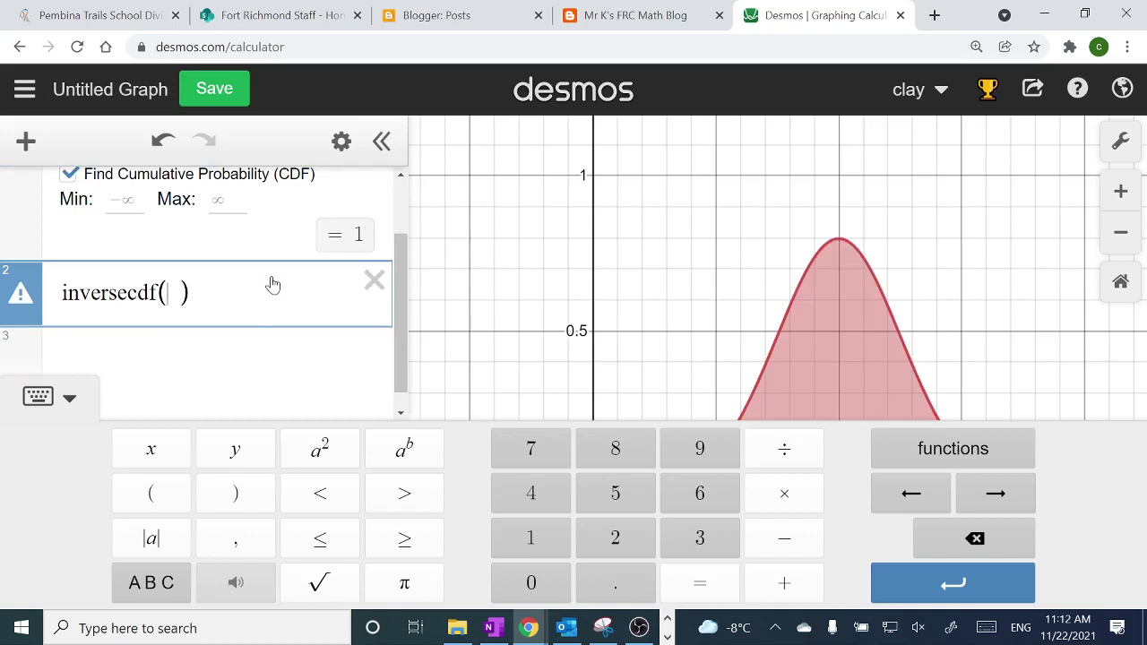
pyautogui.hotkey('ctrl', 'v')
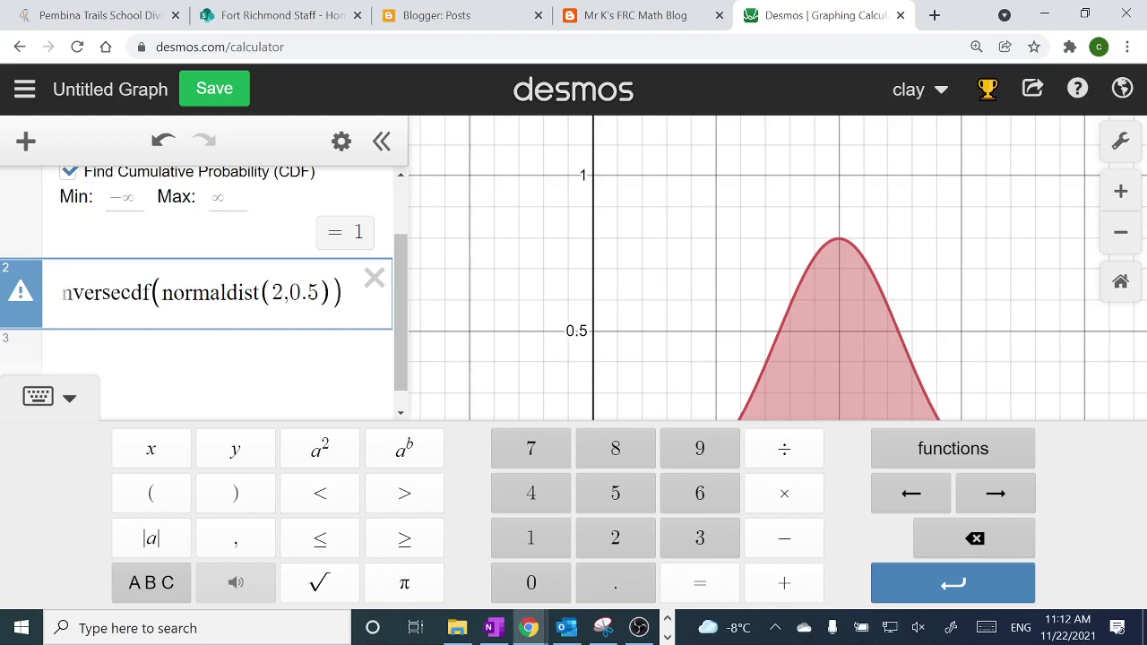
pyautogui.scroll(2, 202, 286)
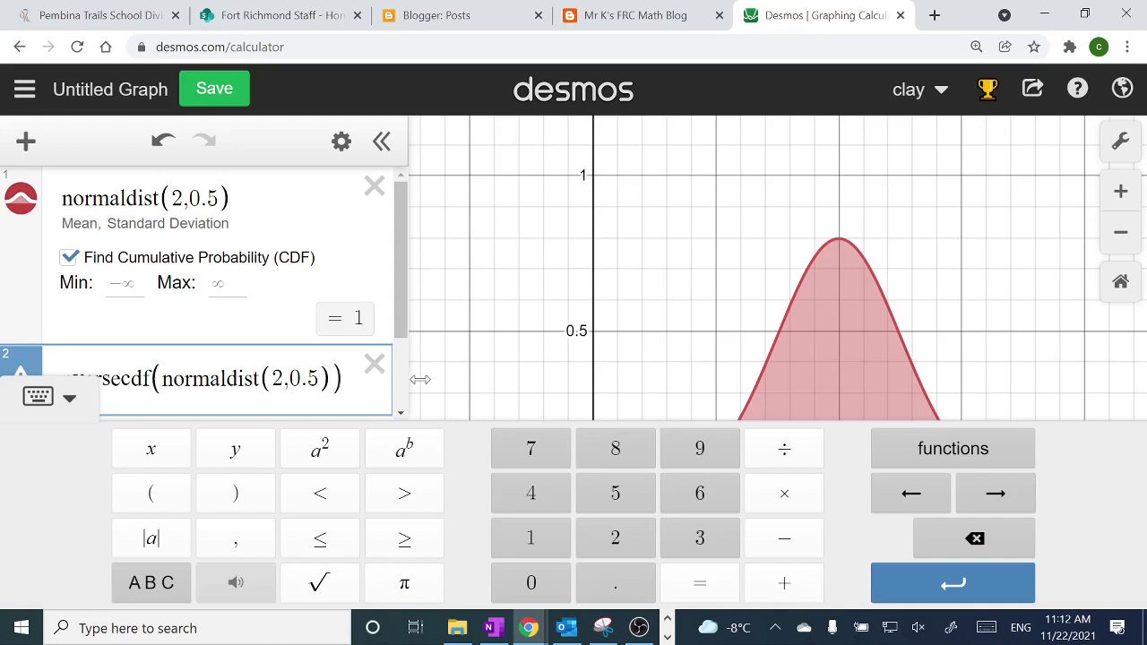
# - Add the probability argument 0.65 so expression 2 evaluates to 2.1926602332
pyautogui.click(252, 543)
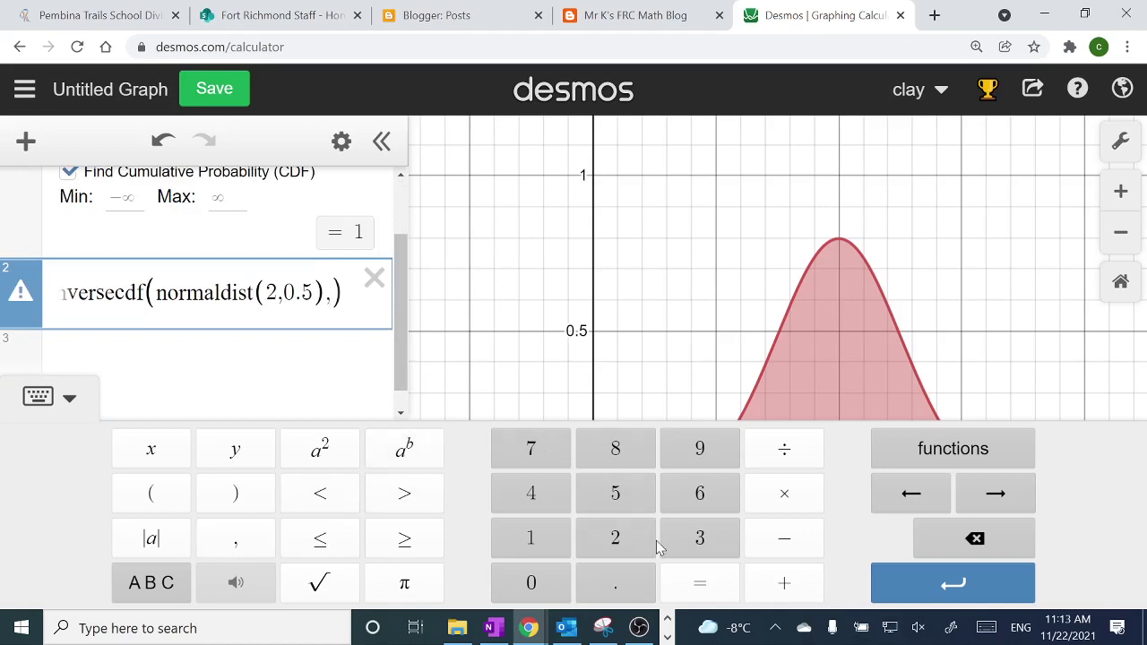
pyautogui.click(537, 587)
pyautogui.click(614, 584)
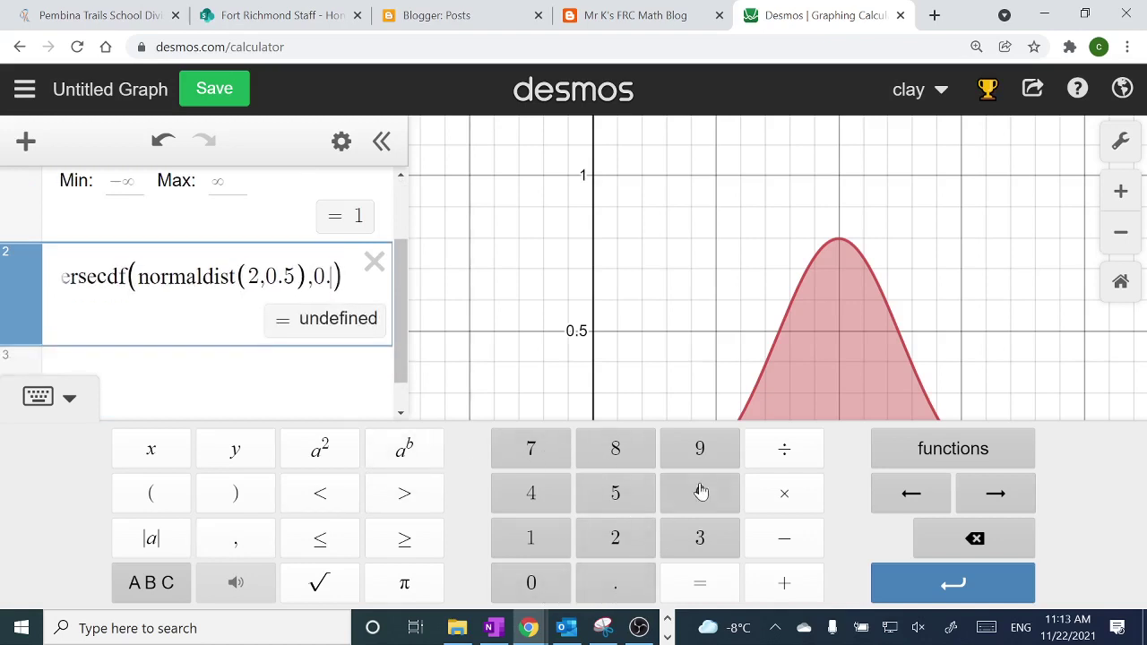
pyautogui.click(700, 491)
pyautogui.click(615, 495)
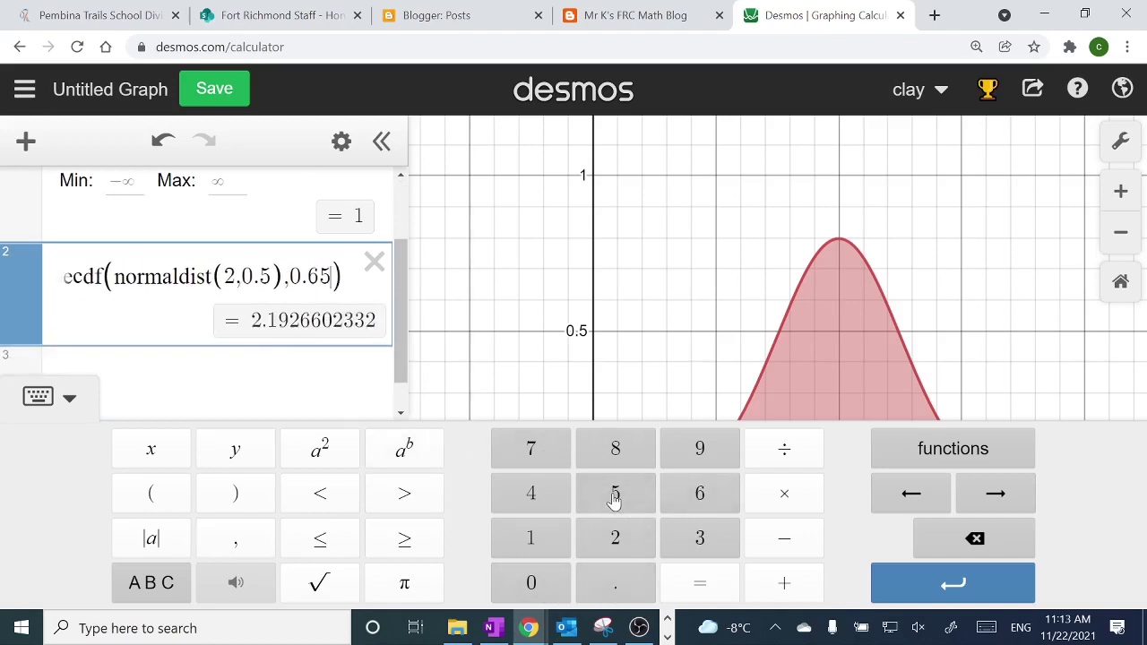
pyautogui.click(68, 406)
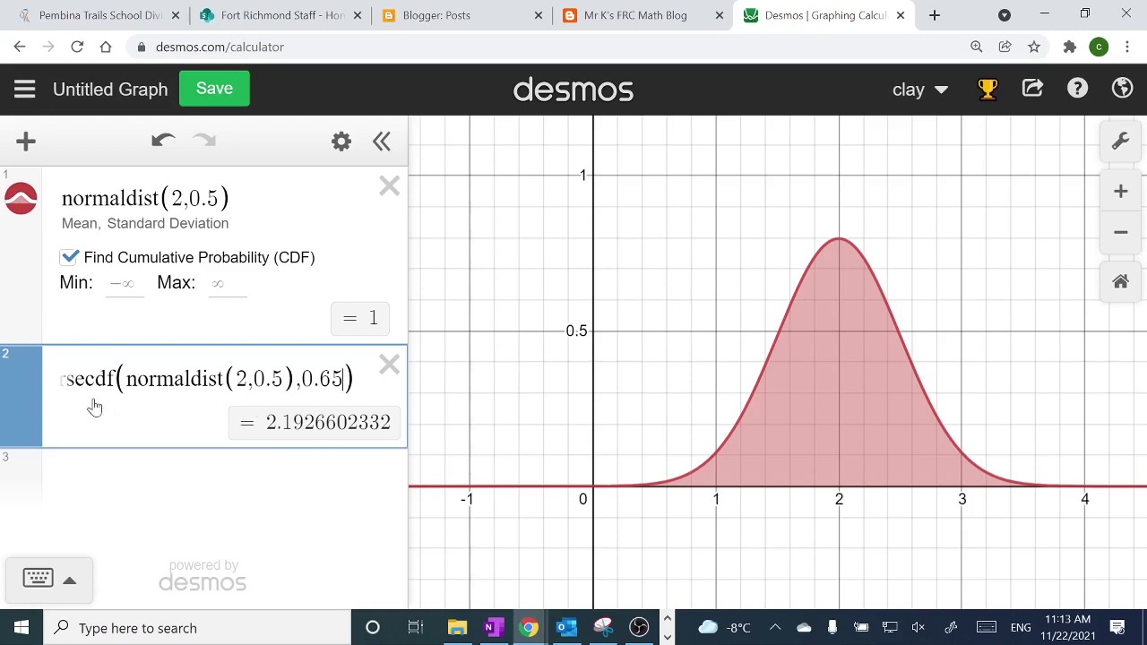
# - Move the caret through expression 2, then place it at the start of line 1
pyautogui.click(136, 379)
pyautogui.press('Left')
pyautogui.press('Left')
pyautogui.press('Left')
pyautogui.press('Left')
pyautogui.press('Left')
pyautogui.press('Left')
pyautogui.press('Left')
pyautogui.press('Left')
pyautogui.press('Left')
pyautogui.press('Left')
pyautogui.press('Left')
pyautogui.press('Left')
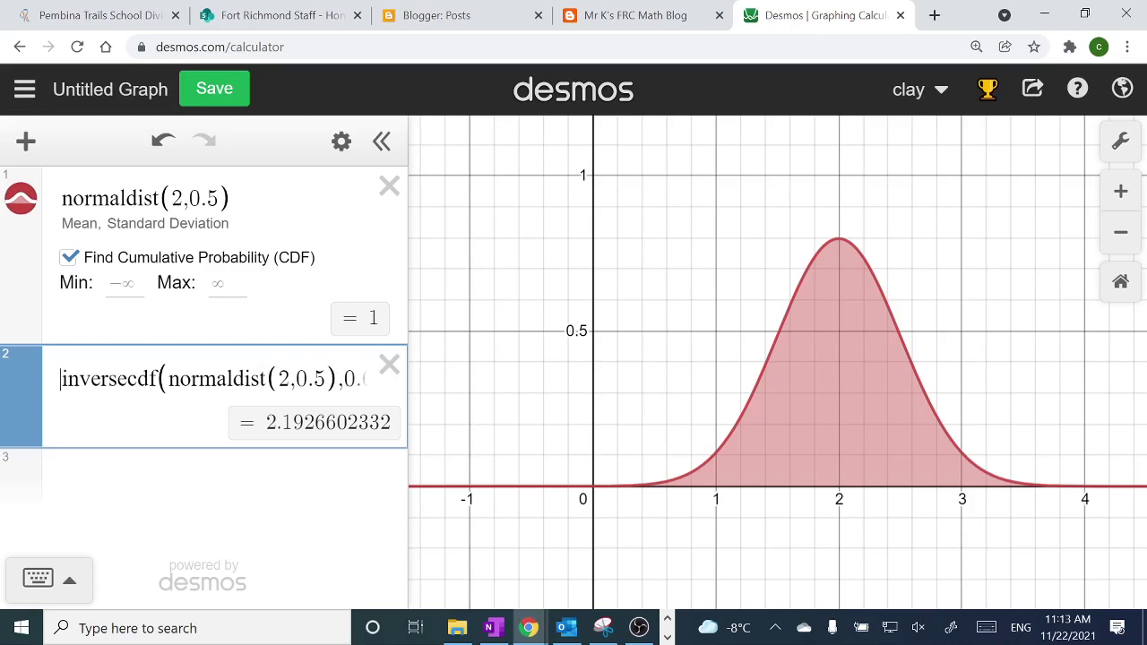
pyautogui.press('Right')
pyautogui.press('Right')
pyautogui.press('Right')
pyautogui.press('Right')
pyautogui.press('Right')
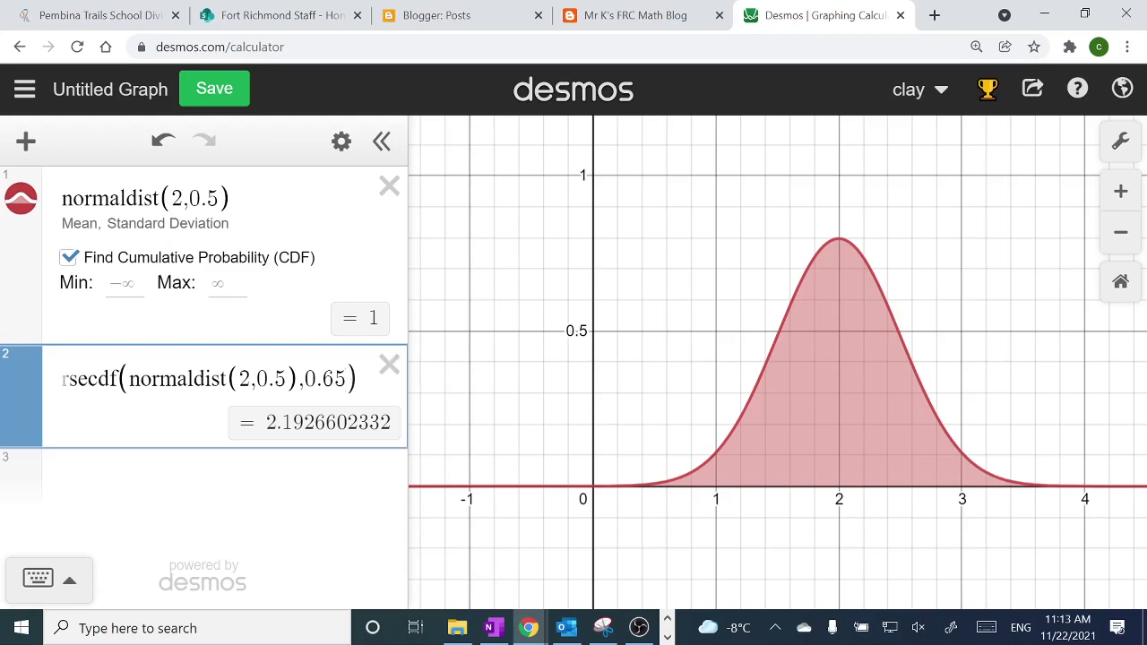
pyautogui.click(62, 198)
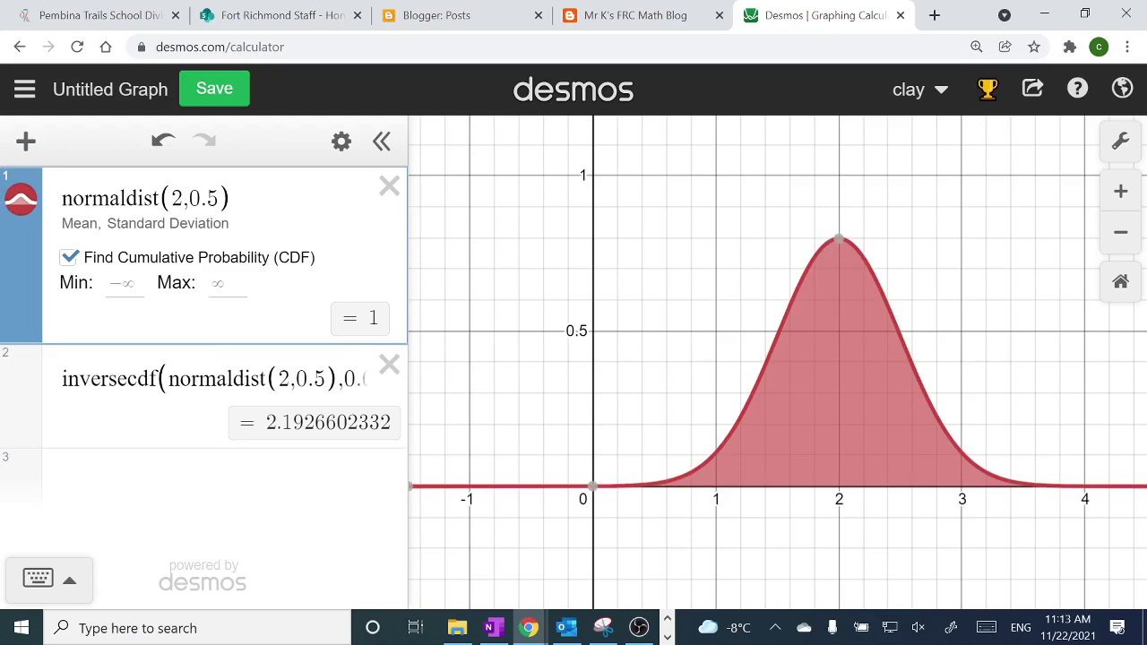
# - Name the distribution A and replace the inversecdf argument with A, giving inversecdf(A,0.65)
pyautogui.write('A=')
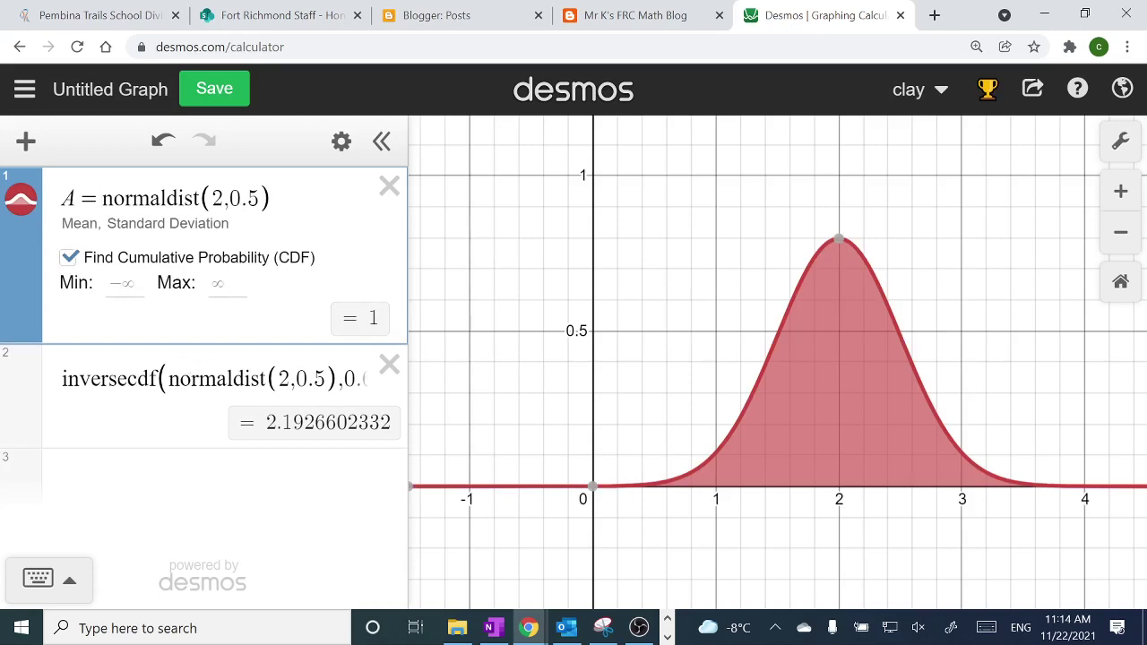
pyautogui.moveTo(169, 379); pyautogui.dragTo(336, 378)
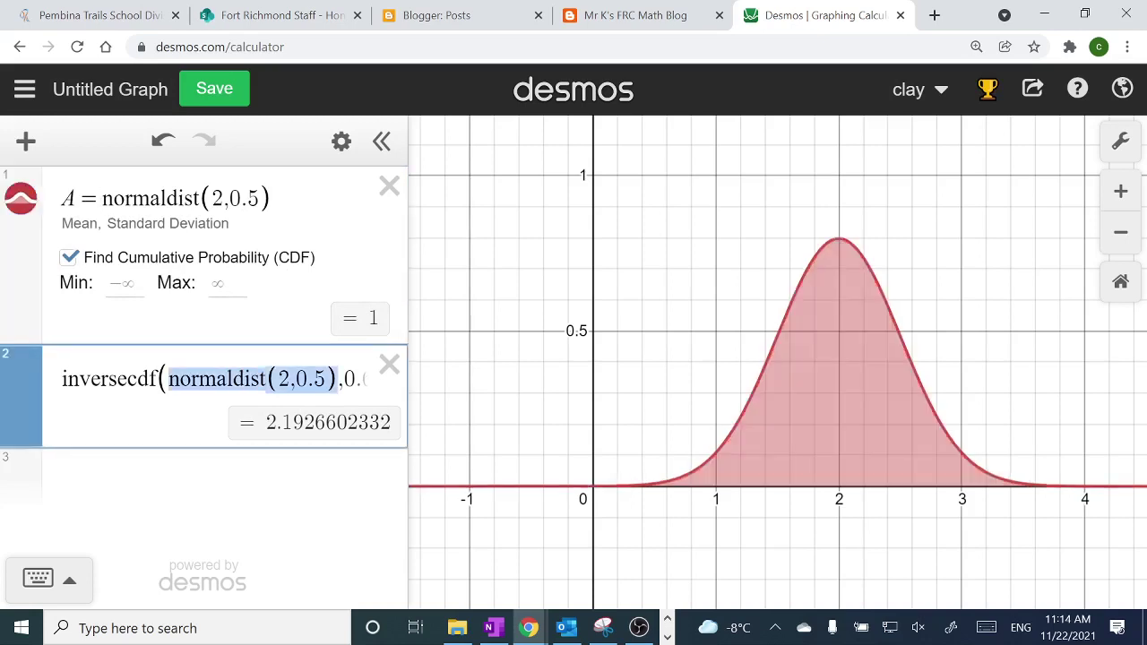
pyautogui.write('A,0.65')
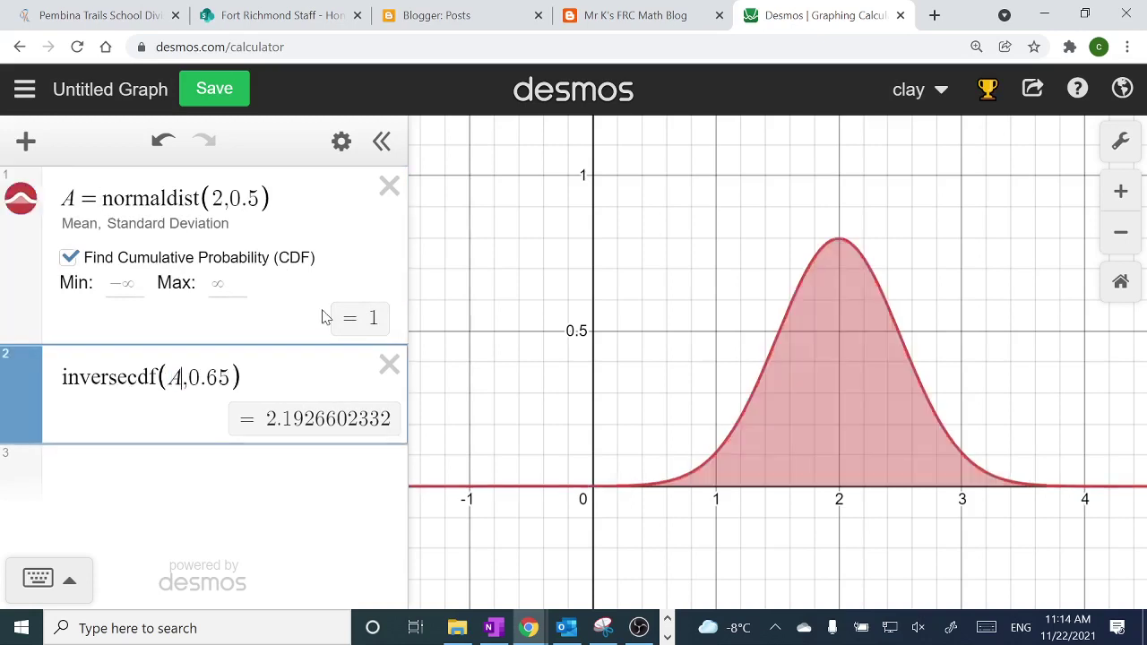
pyautogui.click(231, 481)
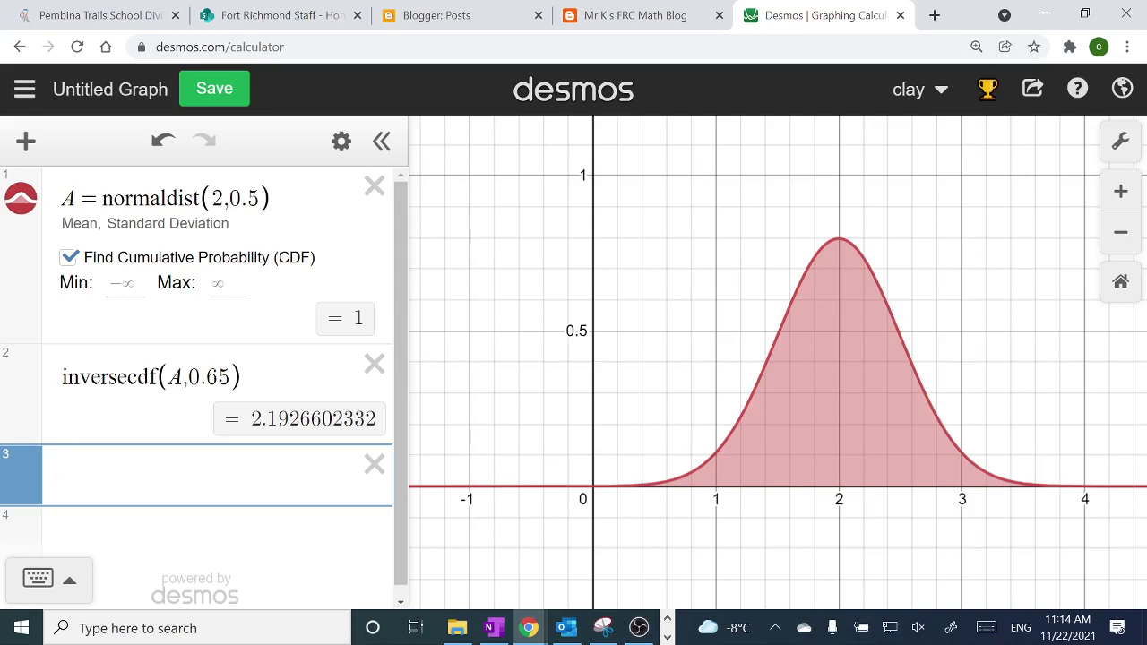
# - Name expression 2 b and set the CDF Max bound to b, shading area 0.65
pyautogui.press('Up')
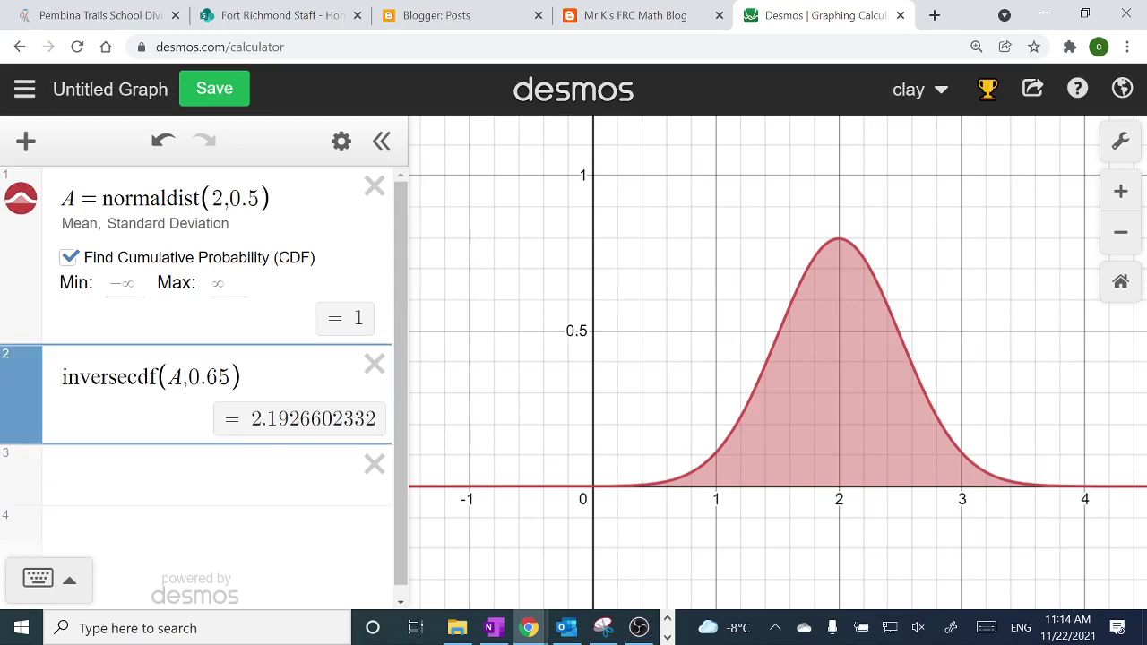
pyautogui.write('b=')
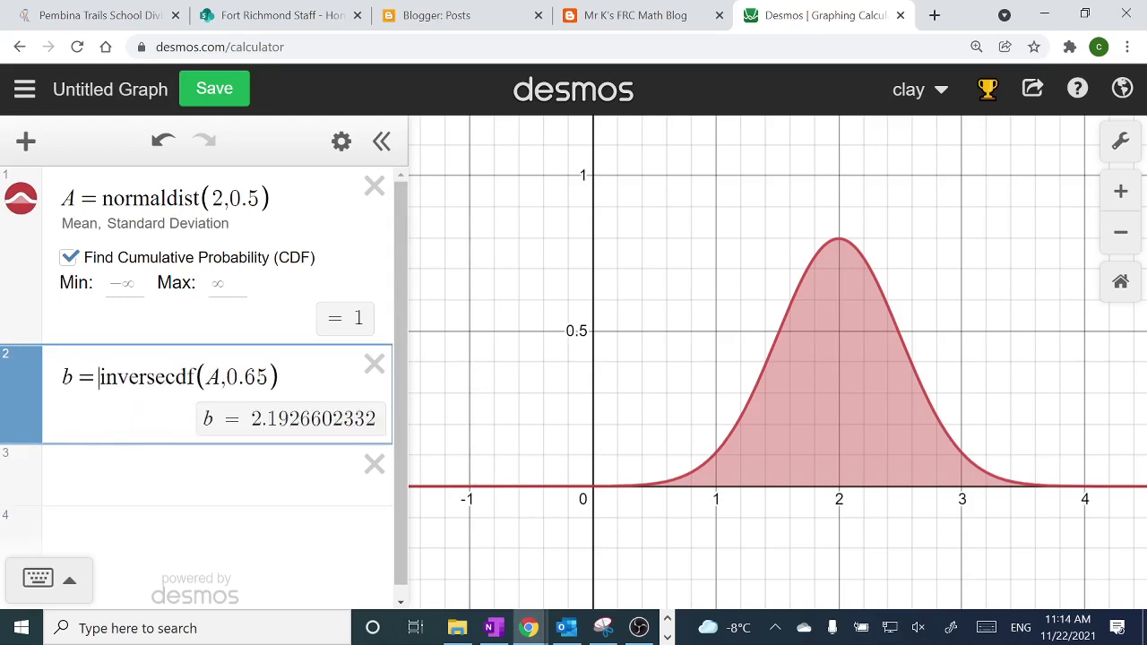
pyautogui.click(227, 285)
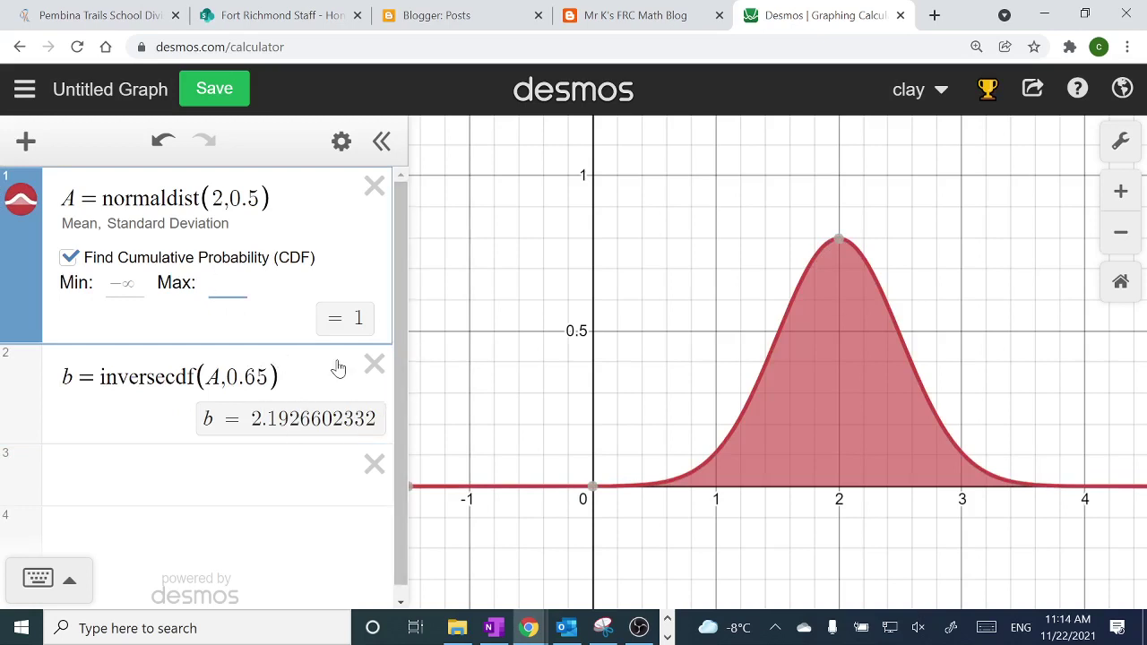
pyautogui.write('b')
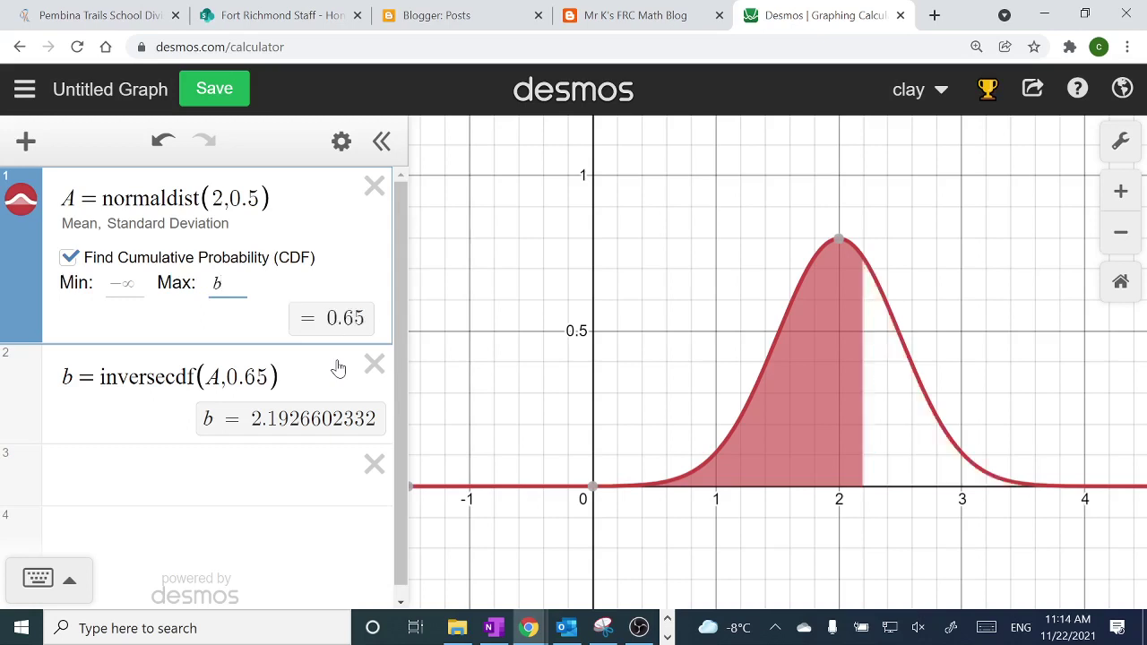